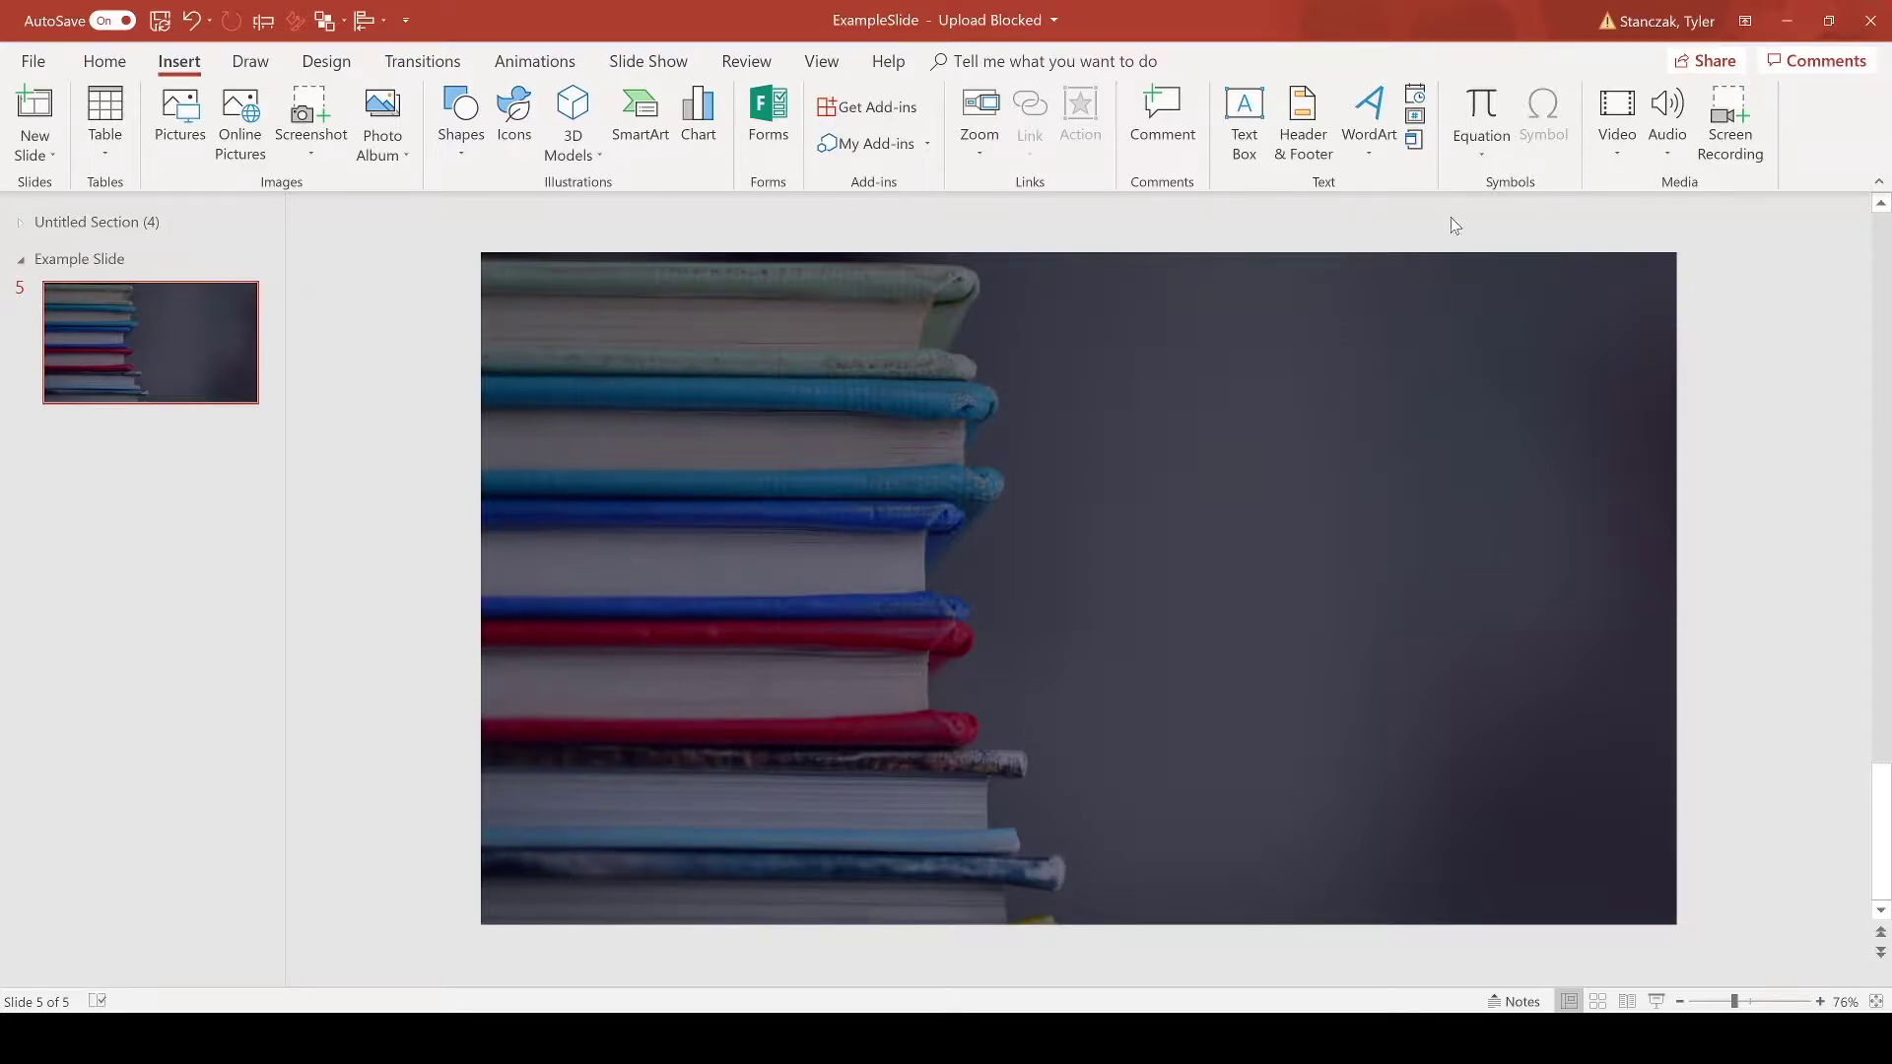
# Start an Ink Equation from the Equation gallery and enlarge the Math Input Control window.
pyautogui.click(1480, 154)
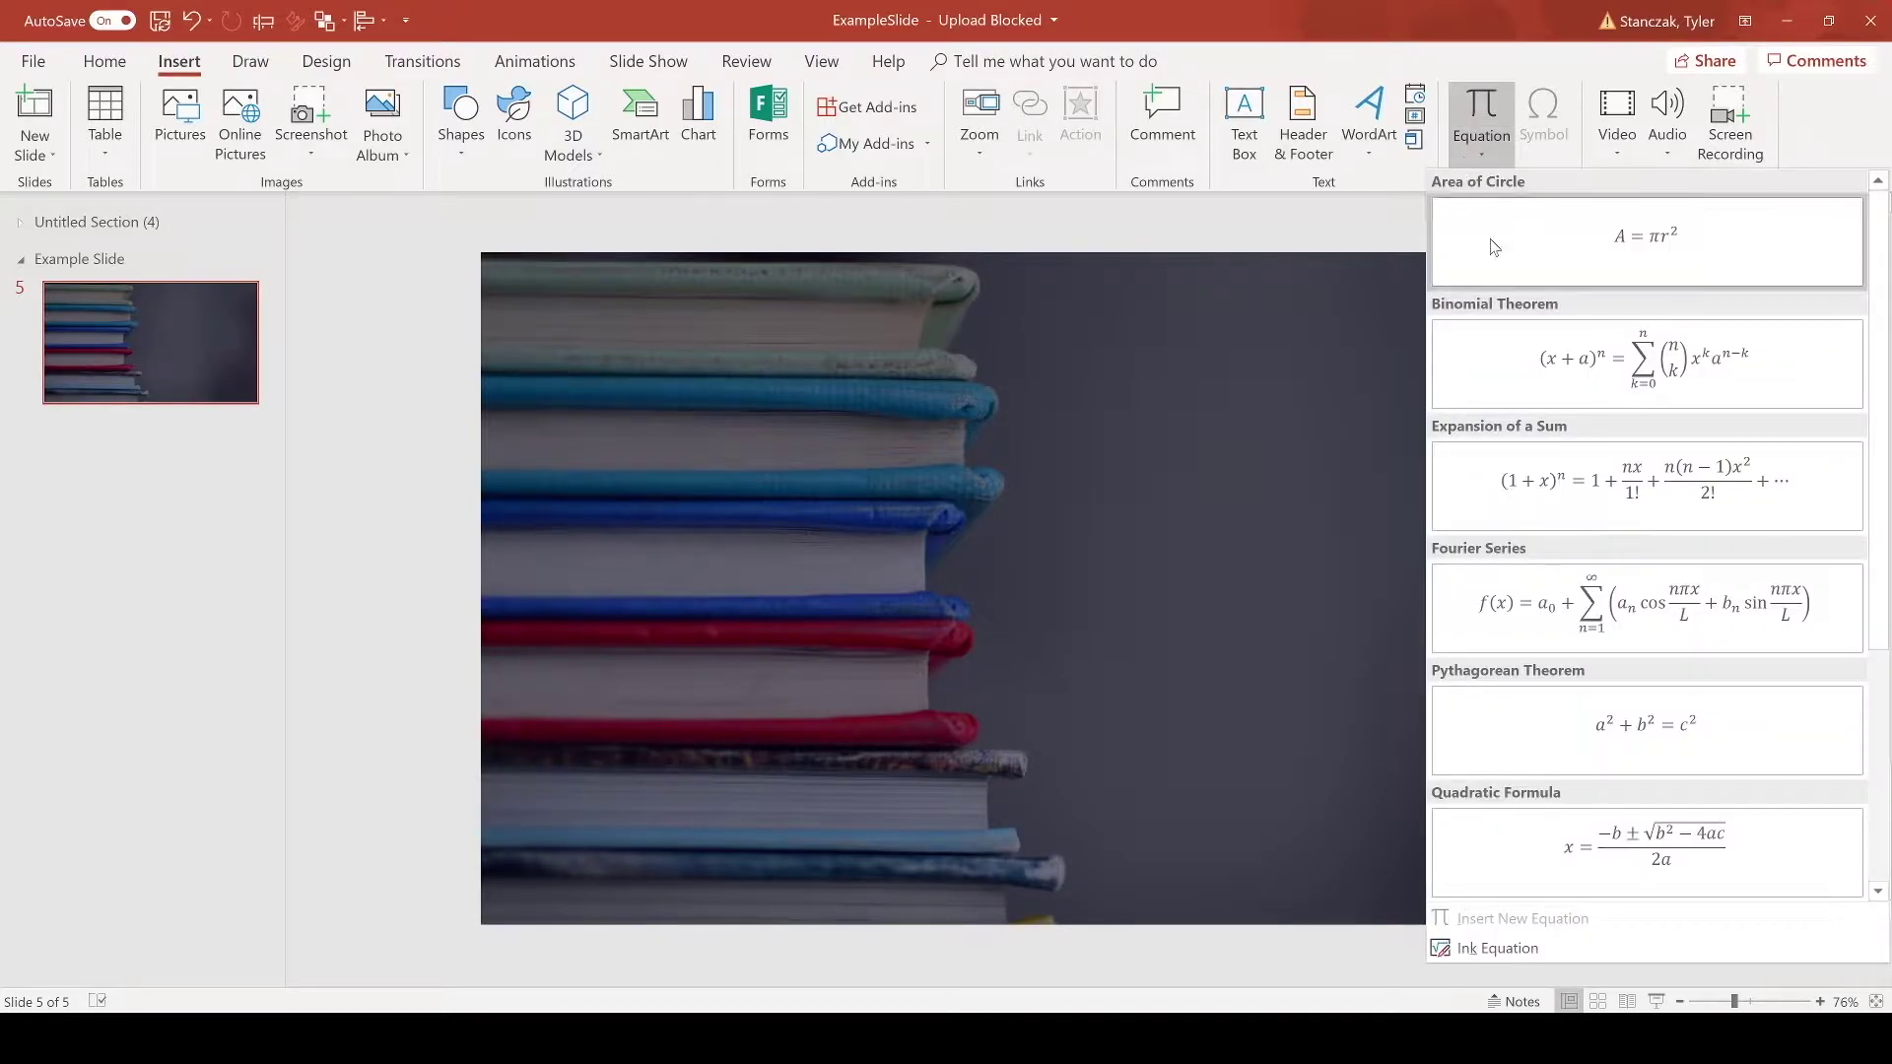
pyautogui.scroll(-3, 1549, 670)
pyautogui.scroll(-1, 1549, 670)
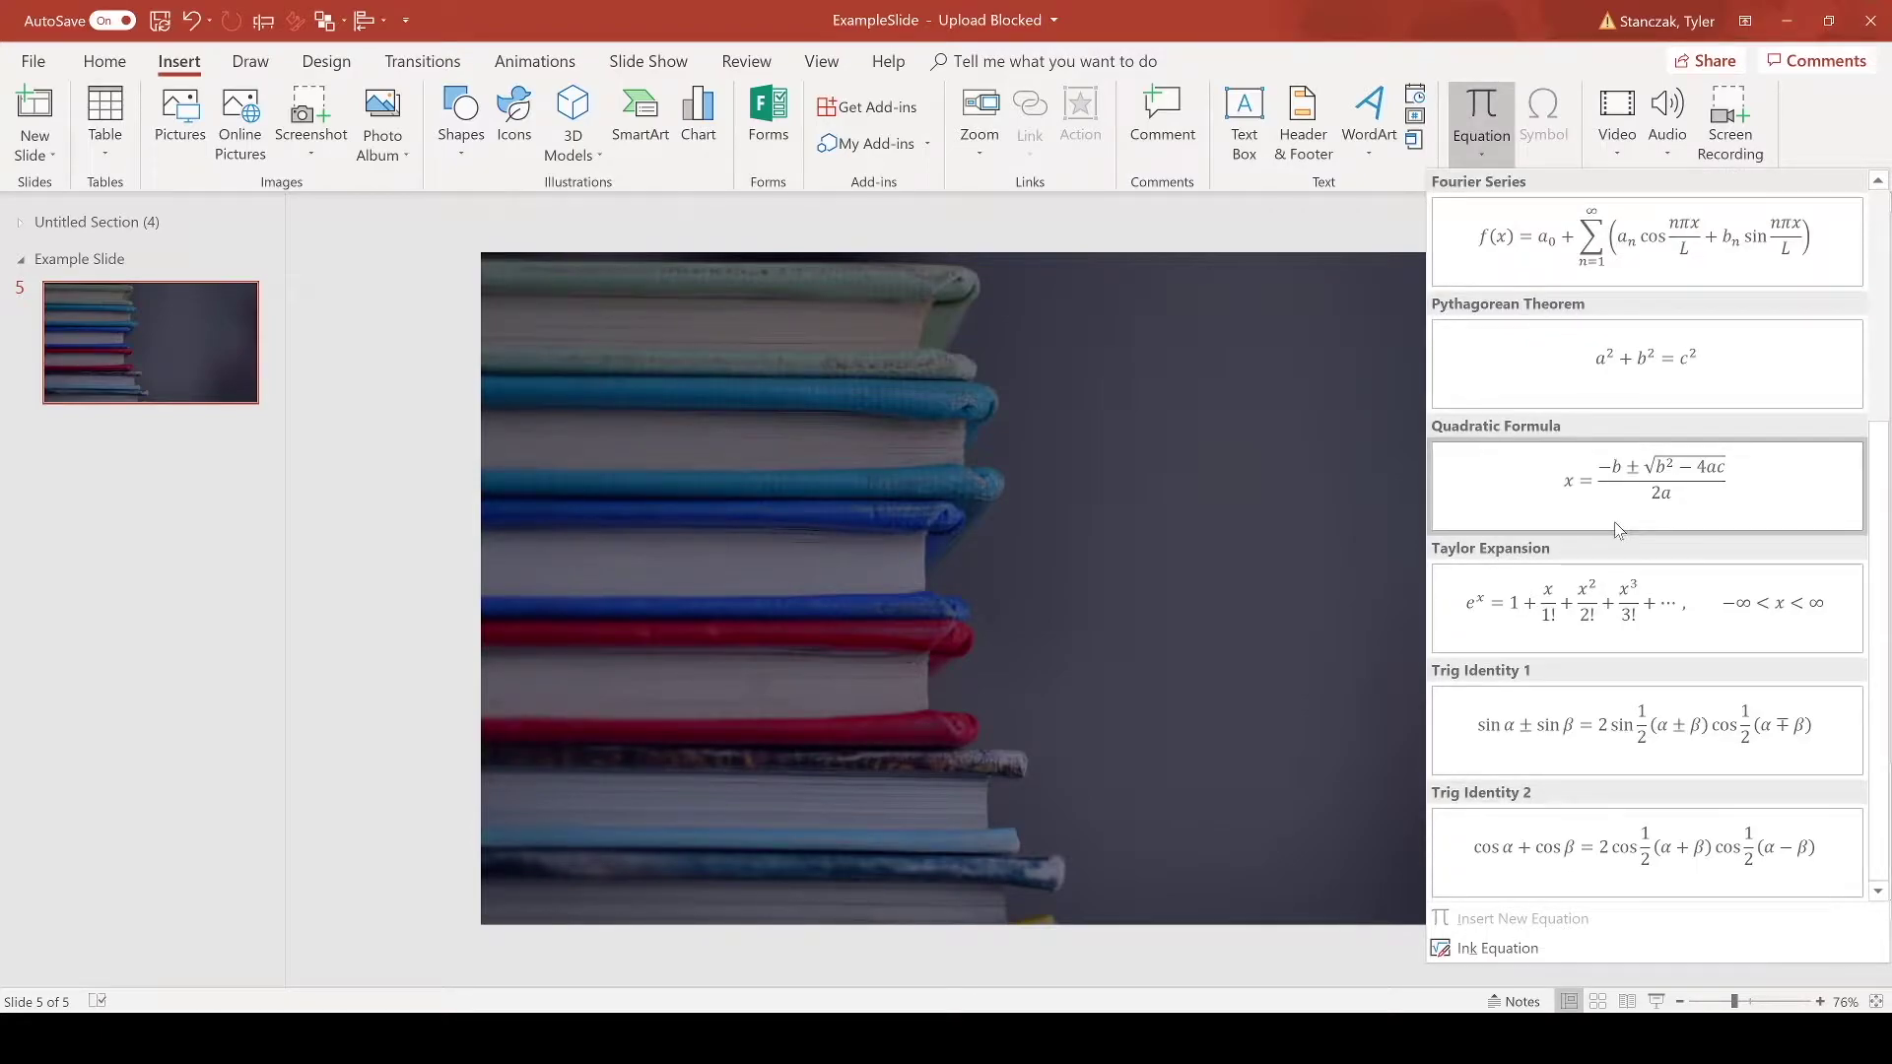
pyautogui.click(1547, 946)
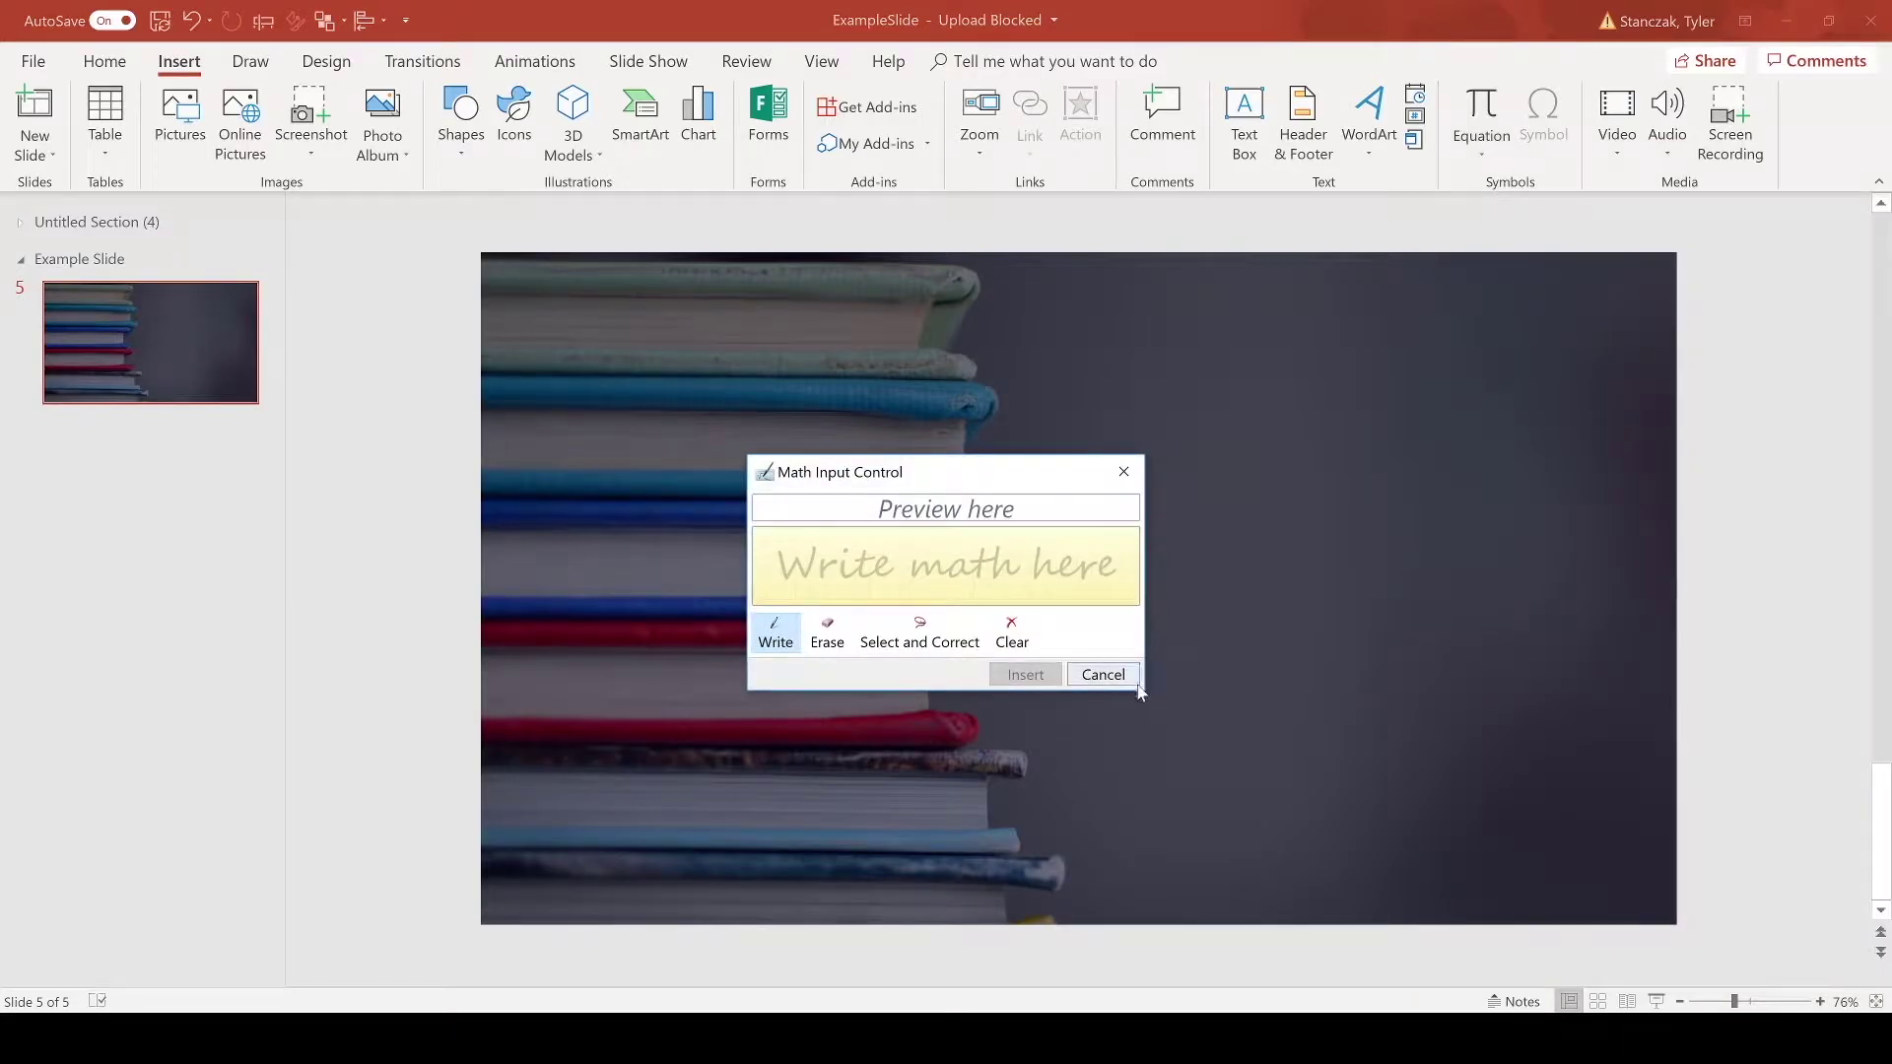
pyautogui.moveTo(1145, 694); pyautogui.dragTo(1474, 853)
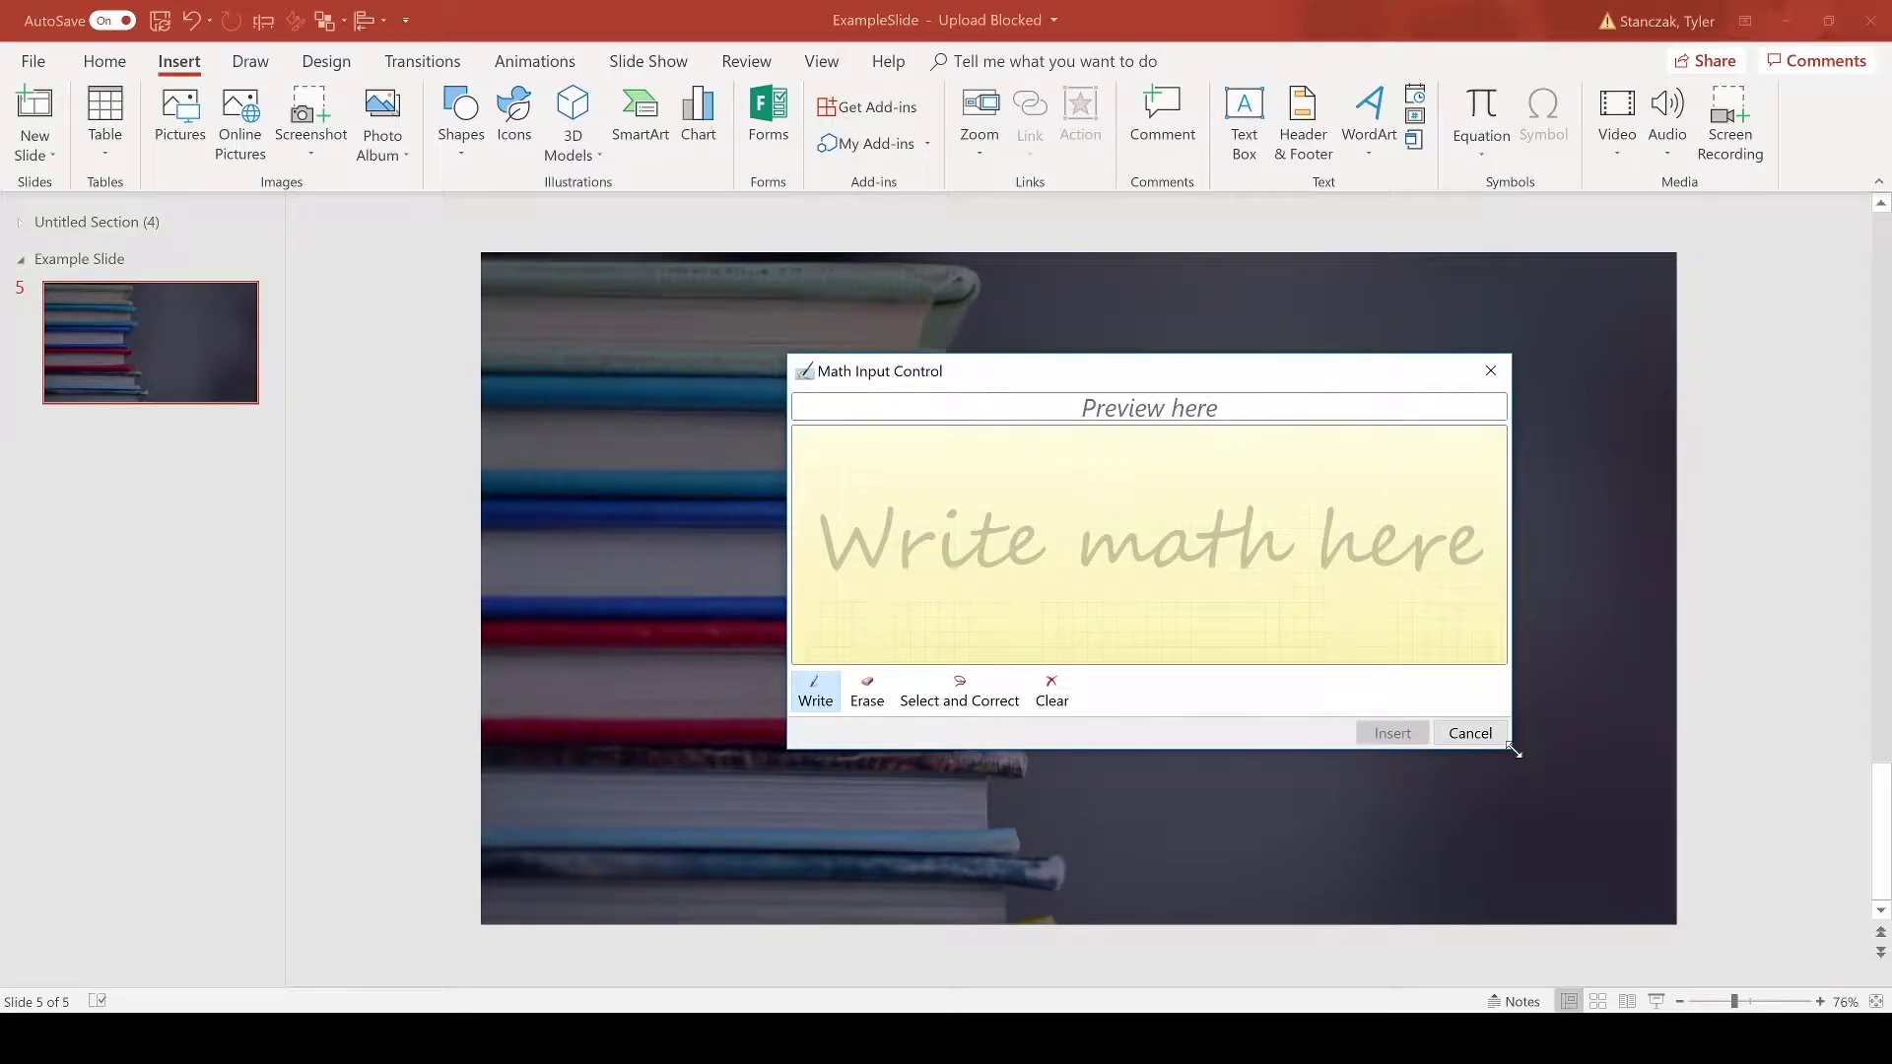
pyautogui.moveTo(1513, 751); pyautogui.dragTo(1681, 823)
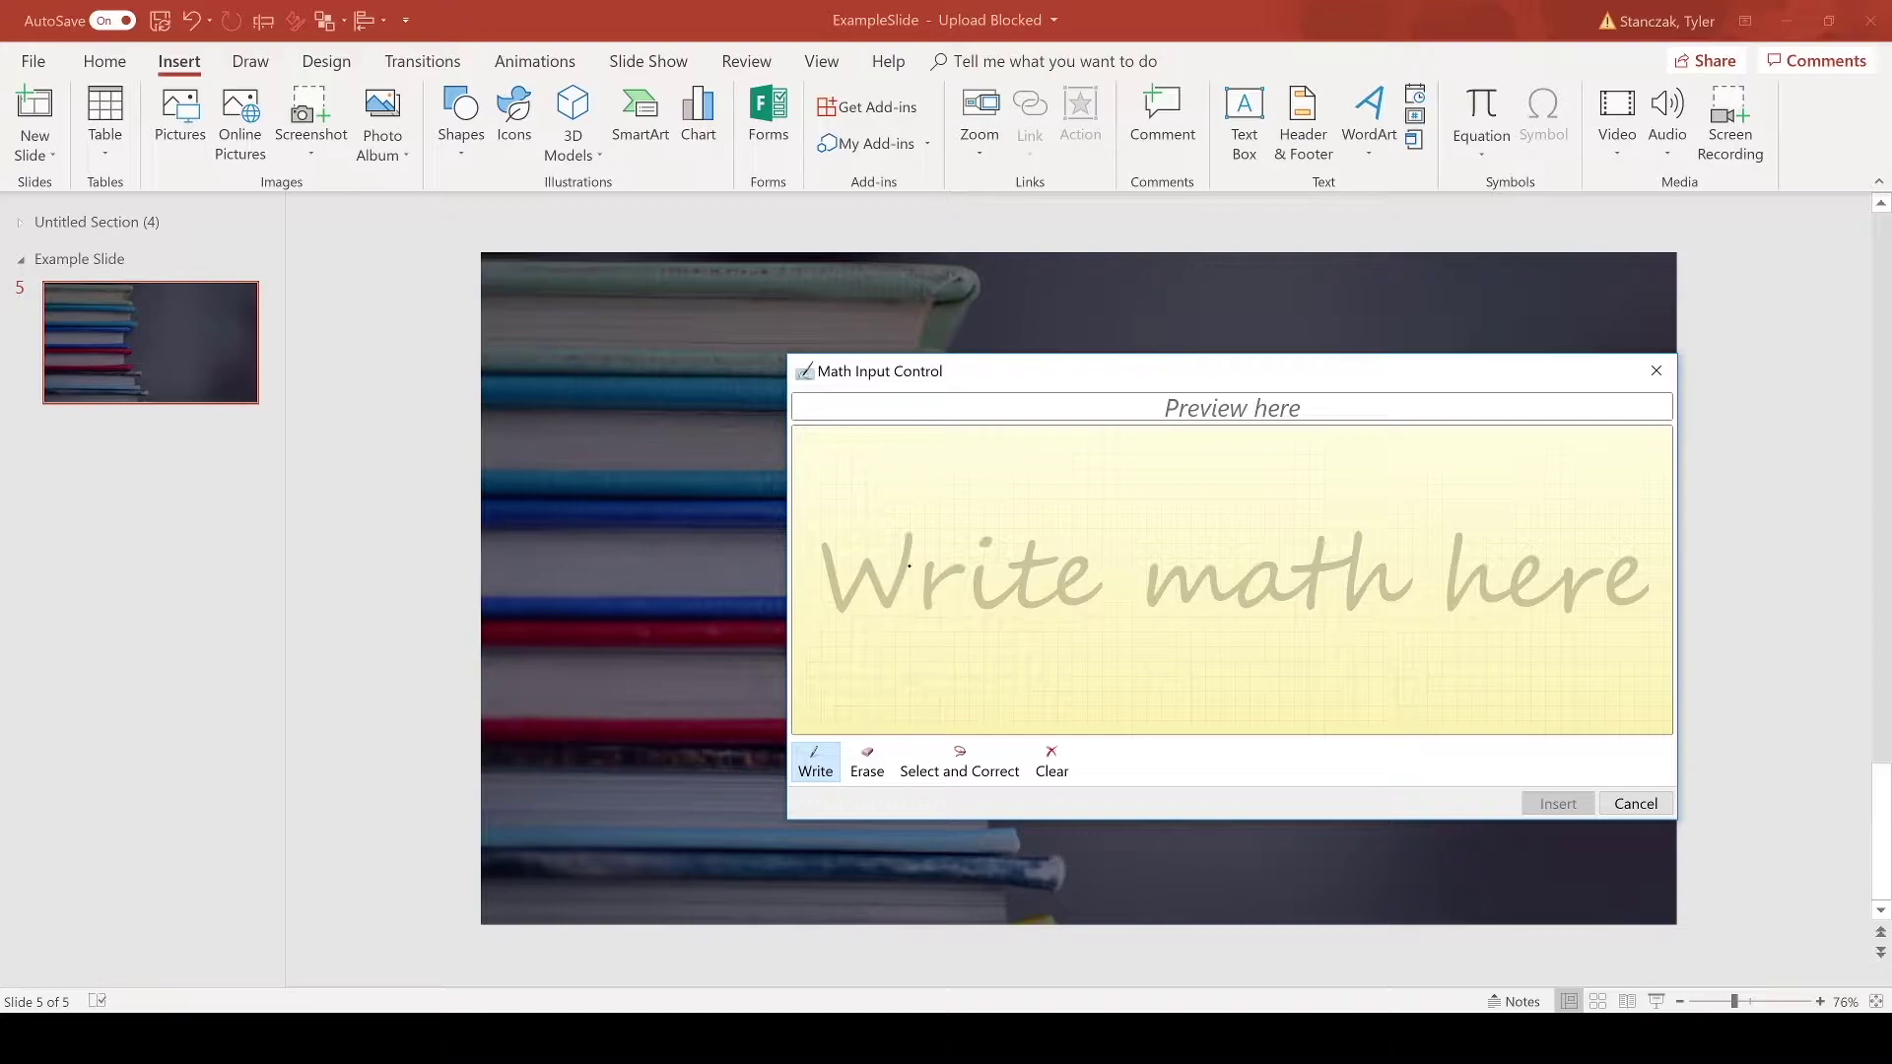
# Handwrite cos C(1/√2) and draw a square root over it.
pyautogui.moveTo(865, 538)
pyautogui.mouseDown()
pyautogui.moveTo(850, 592)
pyautogui.moveTo(911, 560)
pyautogui.mouseUp()
pyautogui.moveTo(958, 556); pyautogui.dragTo(933, 591)
pyautogui.moveTo(1037, 509)
pyautogui.mouseDown()
pyautogui.moveTo(1015, 629)
pyautogui.moveTo(1065, 550)
pyautogui.mouseUp()
pyautogui.moveTo(1013, 567); pyautogui.dragTo(1138, 564)
pyautogui.moveTo(1032, 596); pyautogui.dragTo(1129, 582)
pyautogui.moveTo(1084, 598); pyautogui.dragTo(1098, 594)
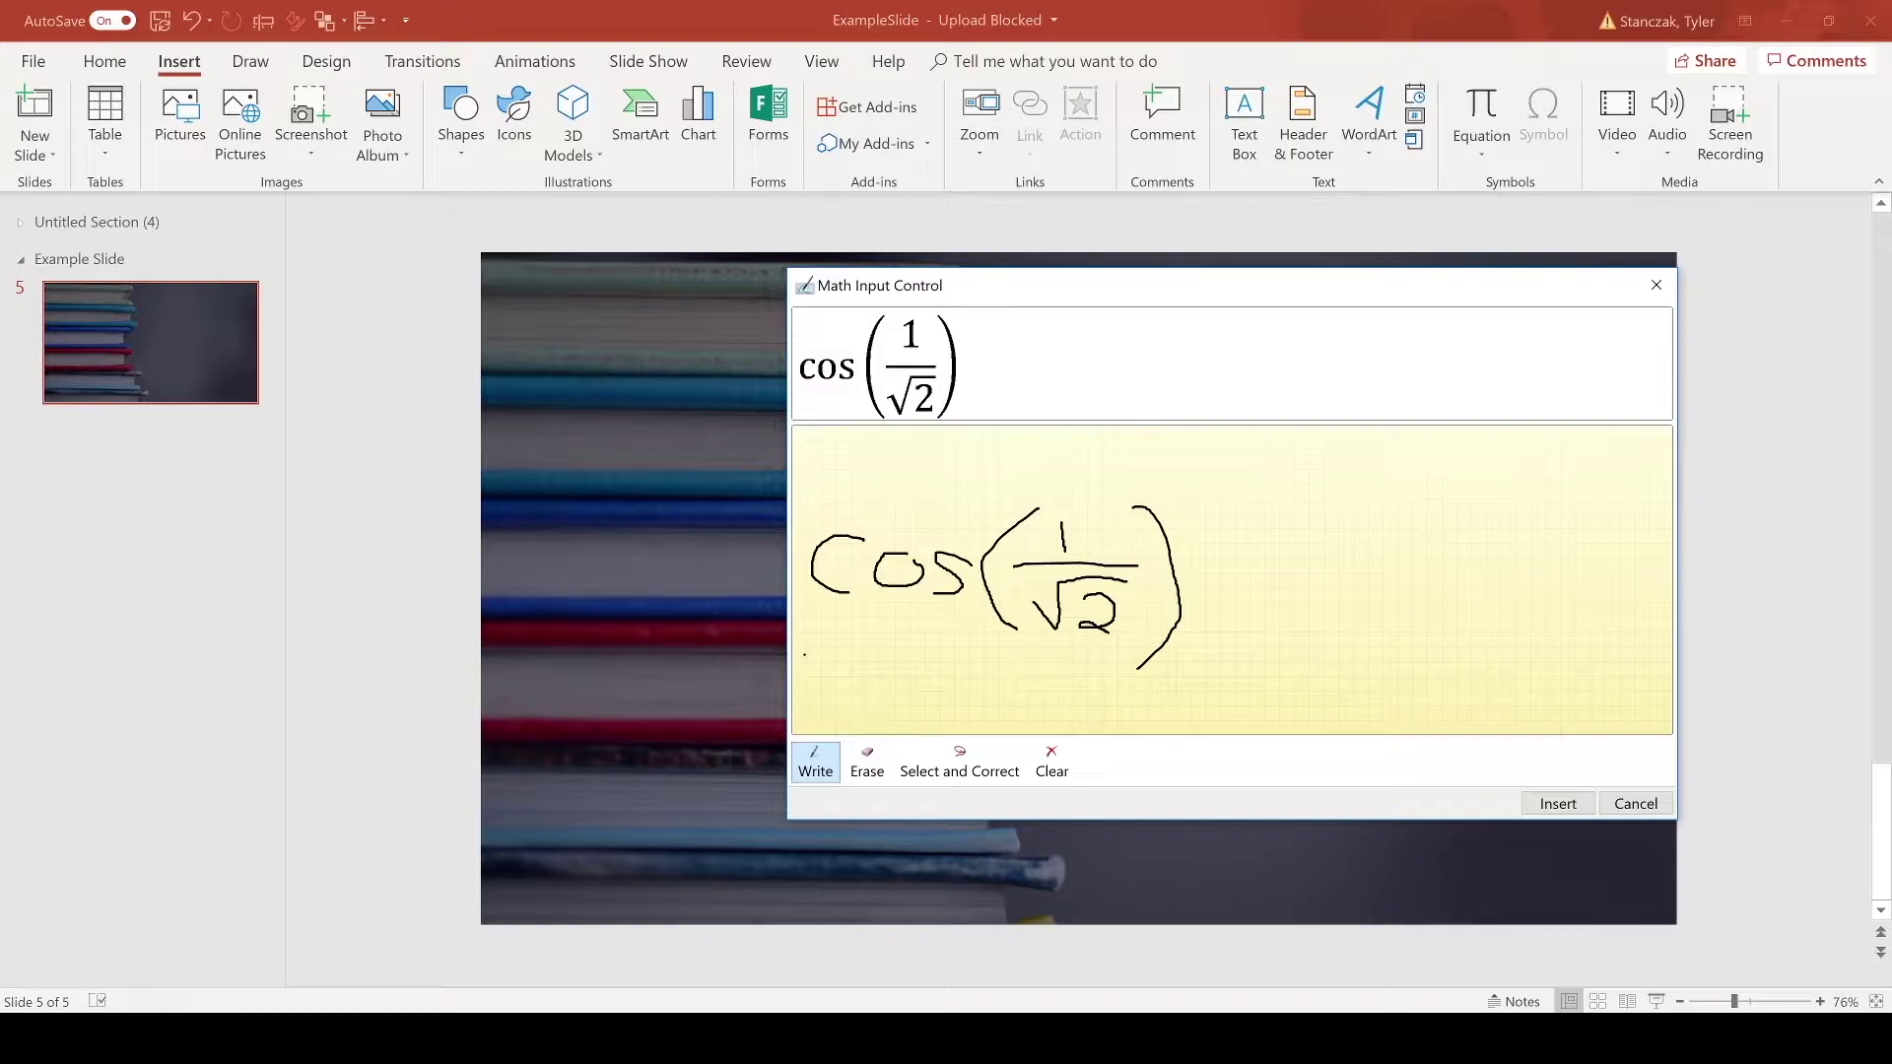
pyautogui.moveTo(825, 589); pyautogui.dragTo(1177, 497)
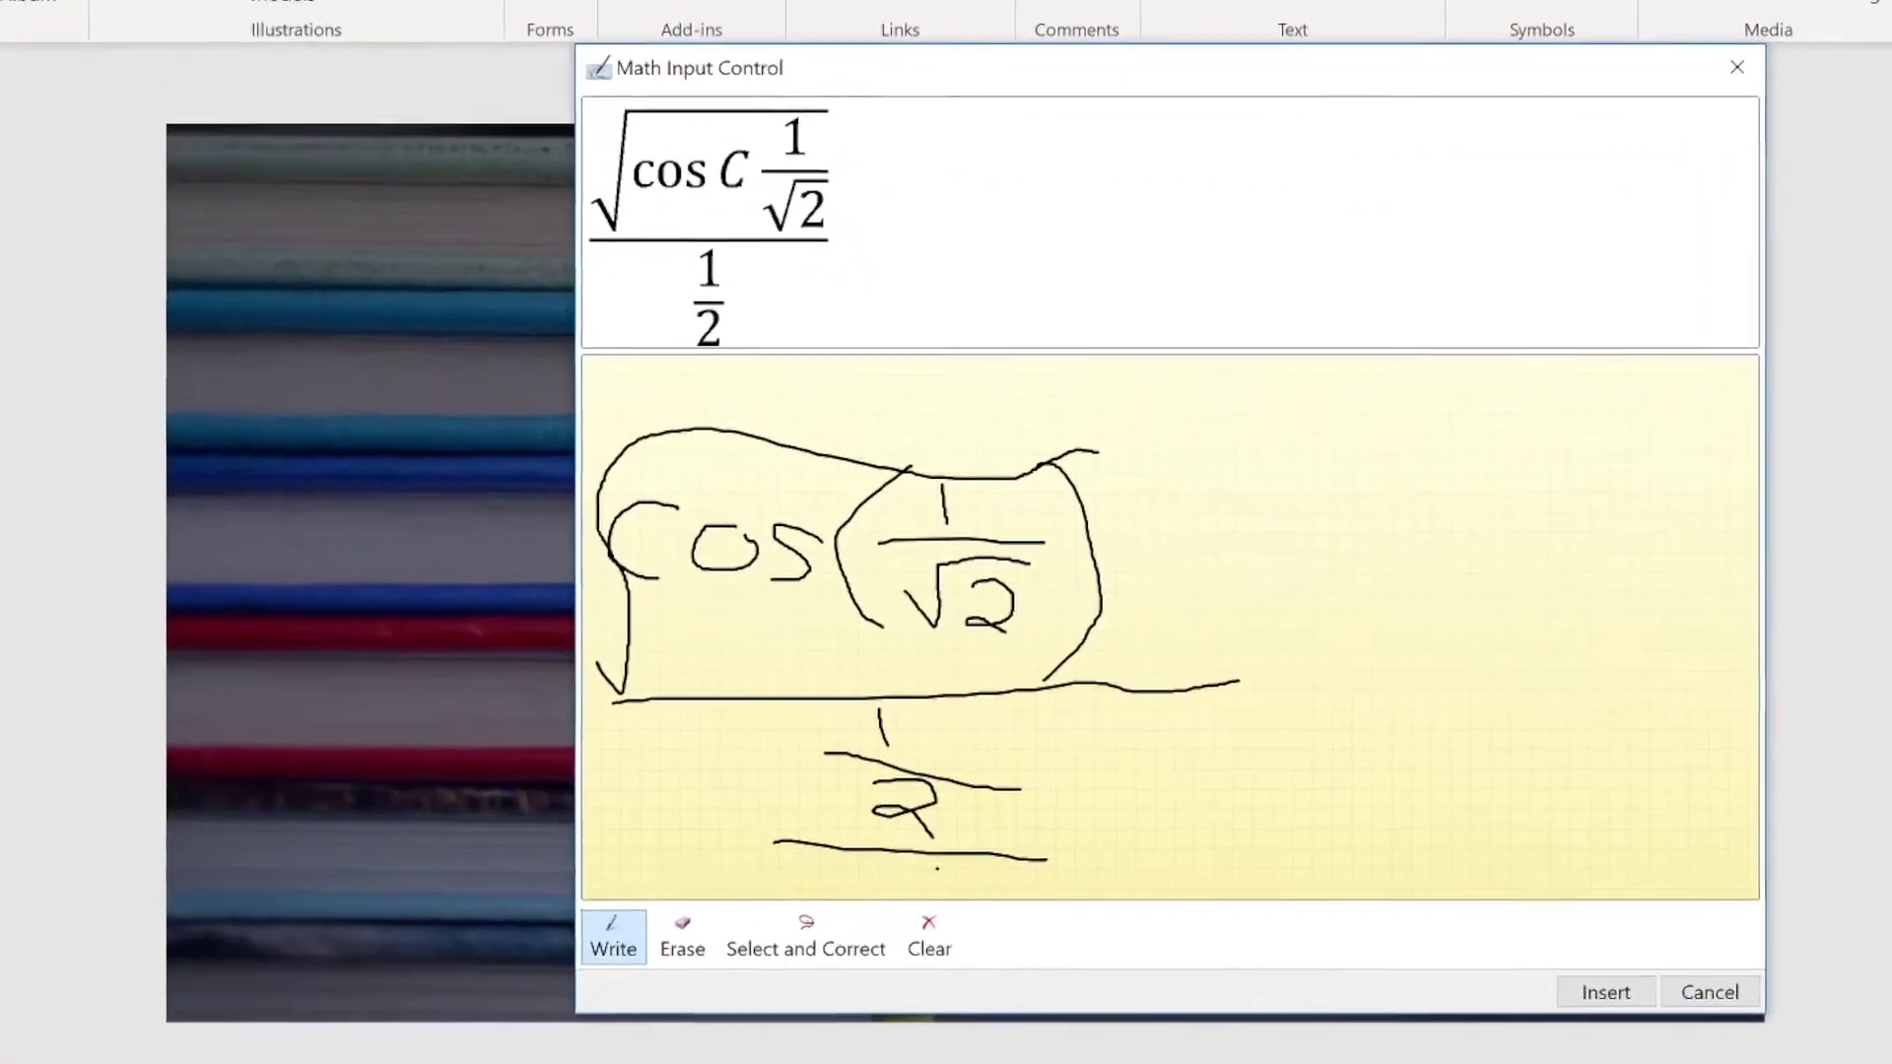
# Erase the misread 2, then write (x ÷ 4) below the fraction with a large right bracket.
pyautogui.moveTo(859, 812); pyautogui.dragTo(1096, 828)
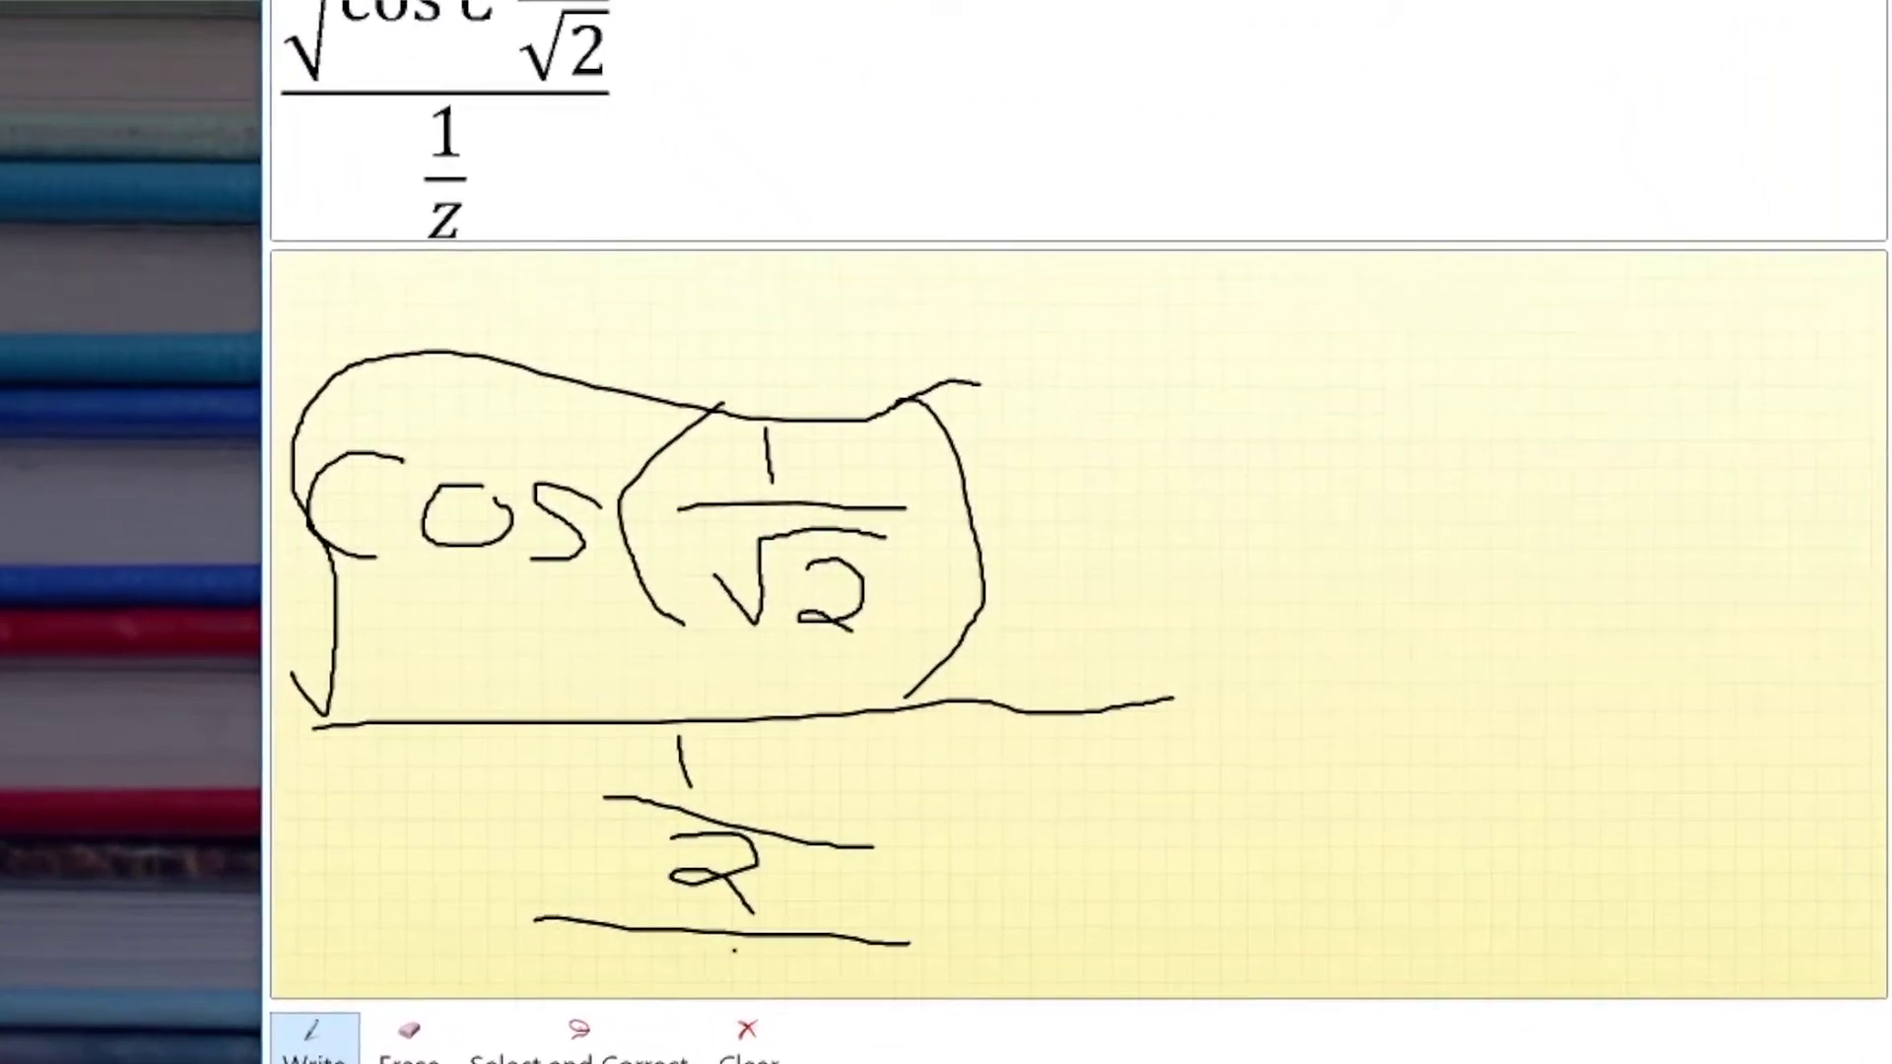
pyautogui.click(557, 981)
pyautogui.moveTo(655, 895); pyautogui.dragTo(642, 913)
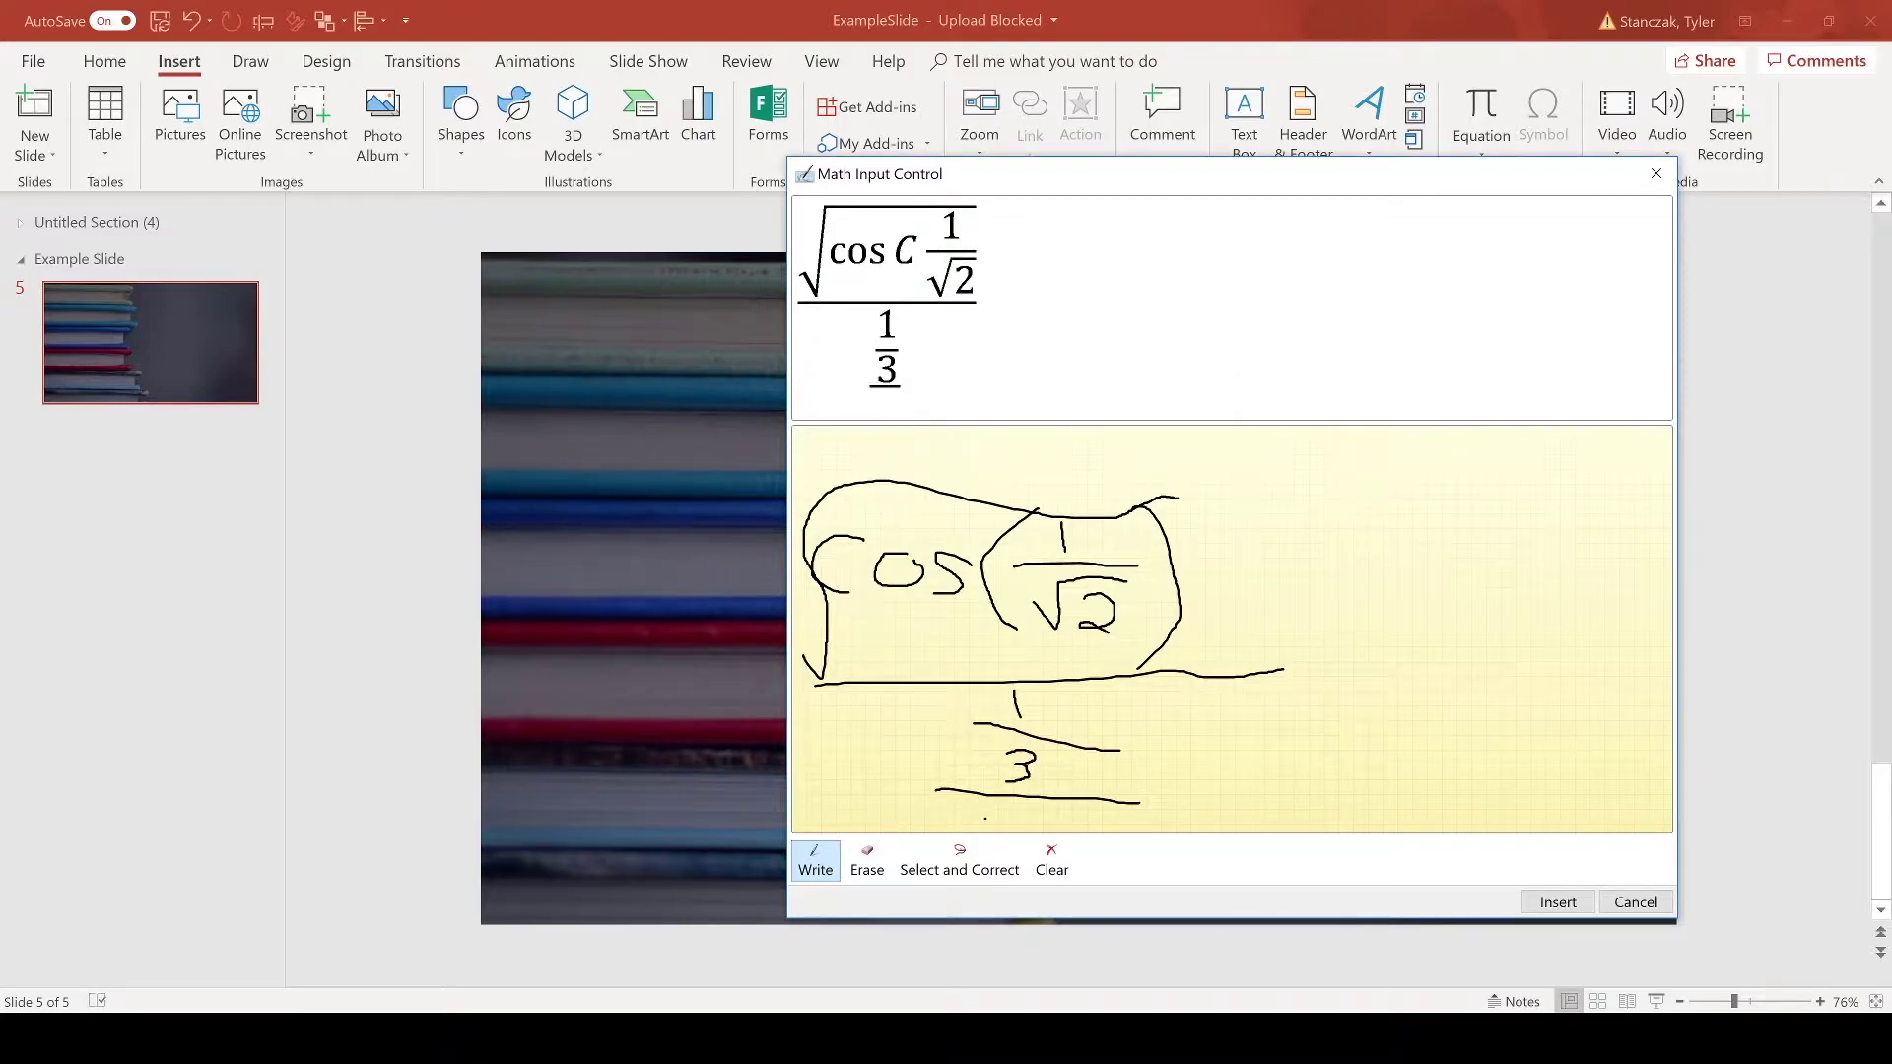
pyautogui.moveTo(979, 800)
pyautogui.mouseDown()
pyautogui.moveTo(979, 838)
pyautogui.moveTo(1018, 843)
pyautogui.mouseUp()
pyautogui.moveTo(1016, 821); pyautogui.dragTo(990, 846)
pyautogui.moveTo(1041, 835); pyautogui.dragTo(1086, 834)
pyautogui.moveTo(1126, 818); pyautogui.dragTo(1141, 836)
pyautogui.moveTo(1144, 816); pyautogui.dragTo(1146, 848)
pyautogui.moveTo(1160, 816); pyautogui.dragTo(1166, 877)
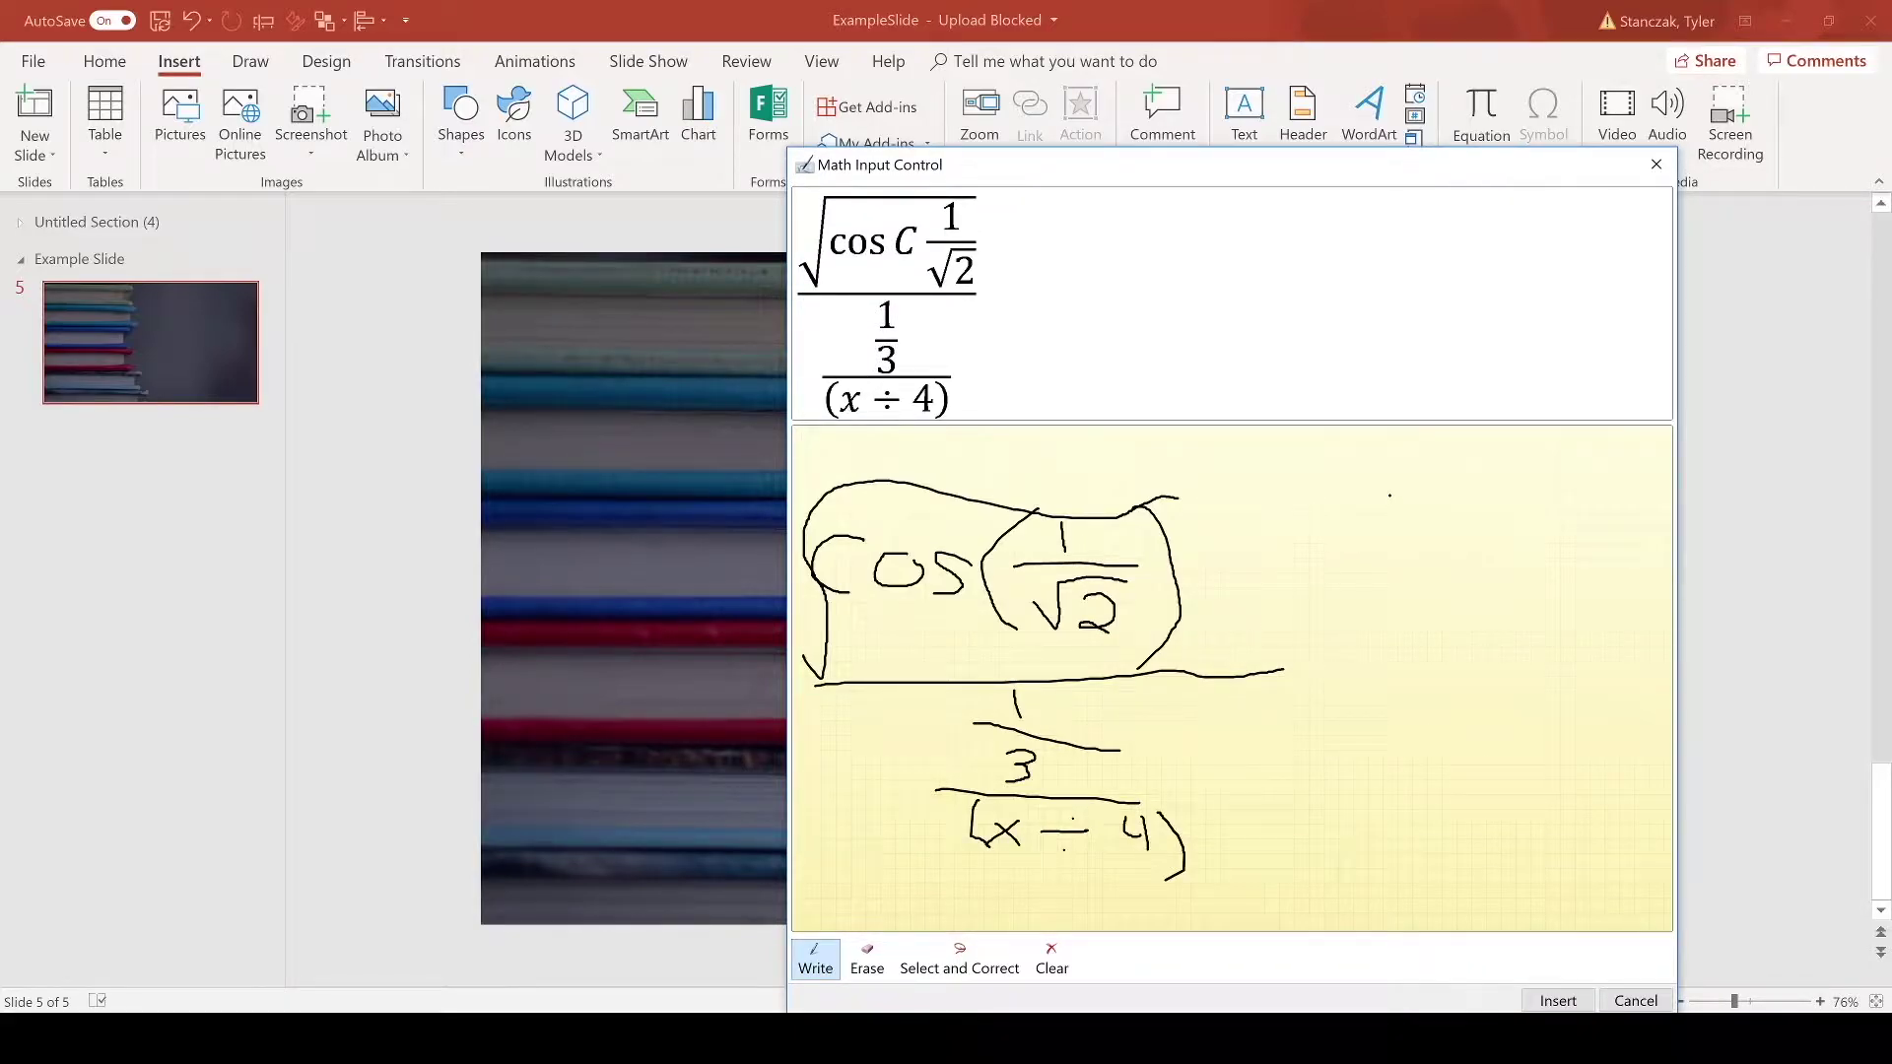
pyautogui.moveTo(1390, 496)
pyautogui.mouseDown()
pyautogui.moveTo(1235, 712)
pyautogui.moveTo(1289, 924)
pyautogui.mouseUp()
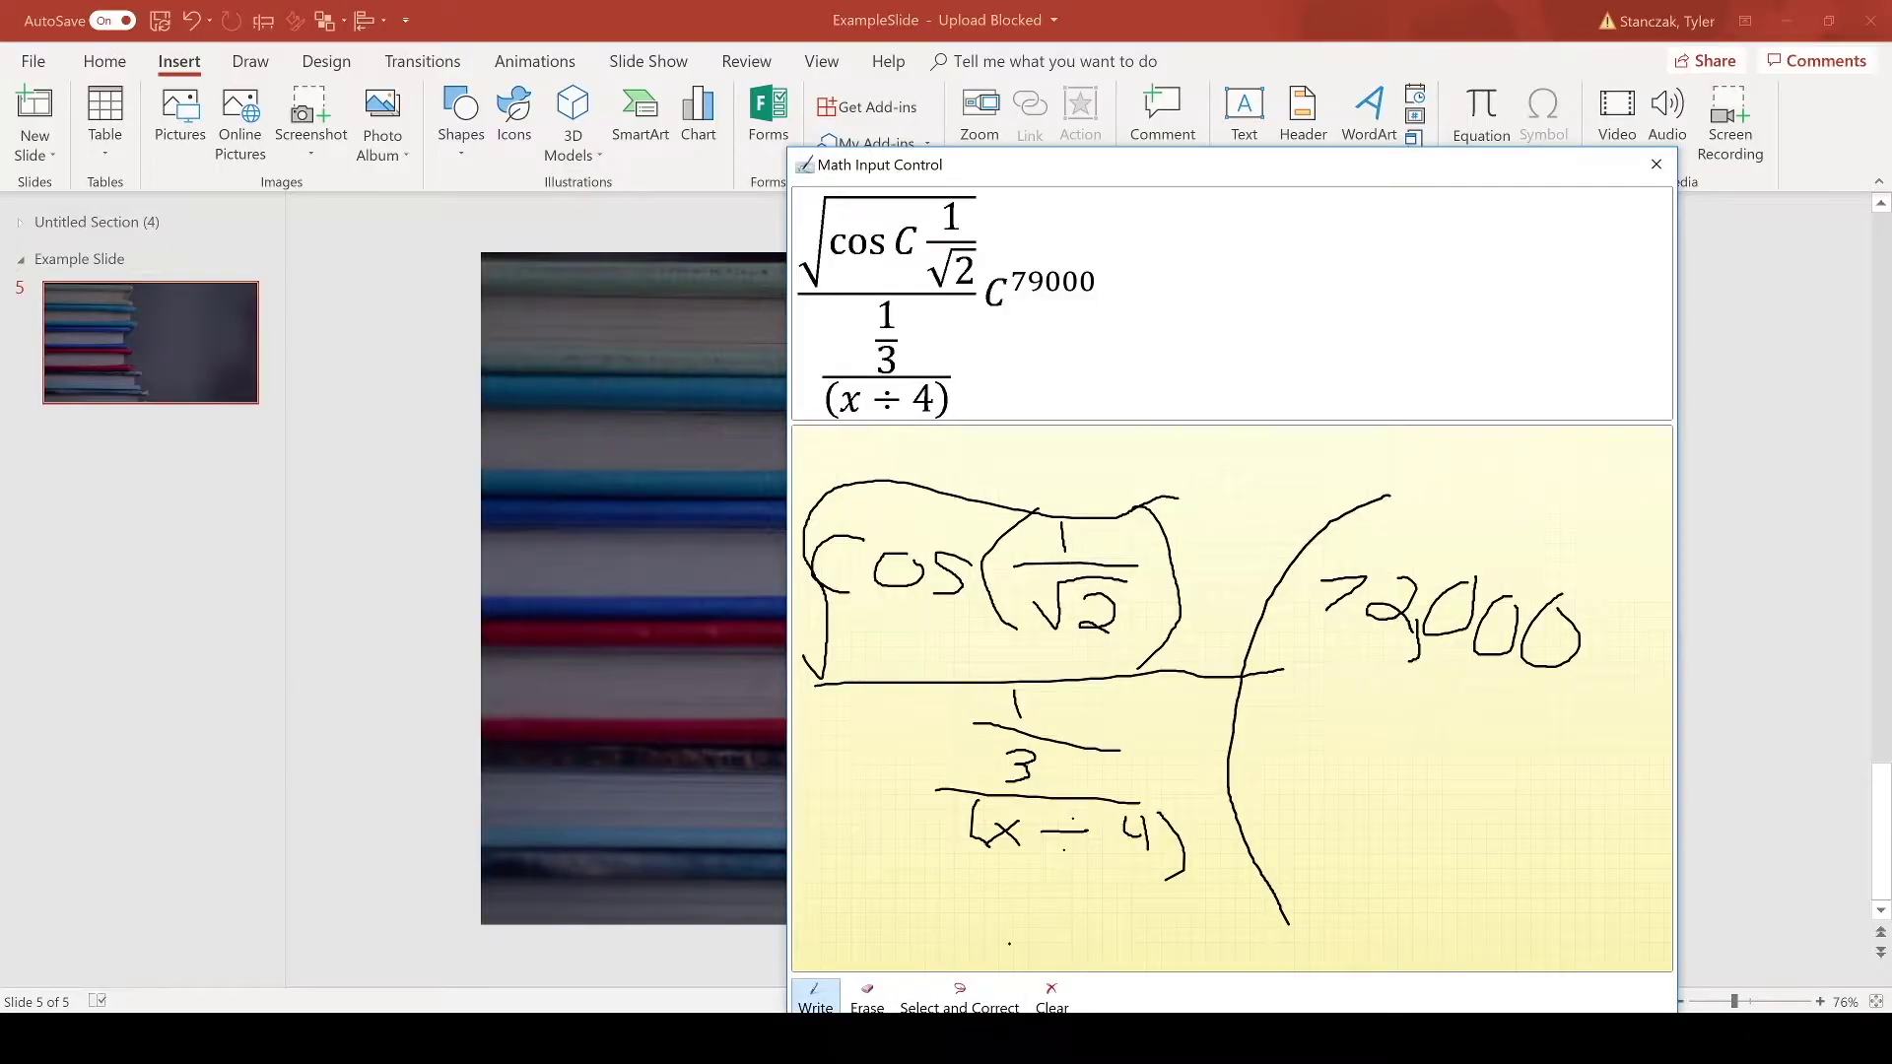
# Erase all practice ink from the pad, then test a few strokes recognised as 1/2.
pyautogui.click(860, 995)
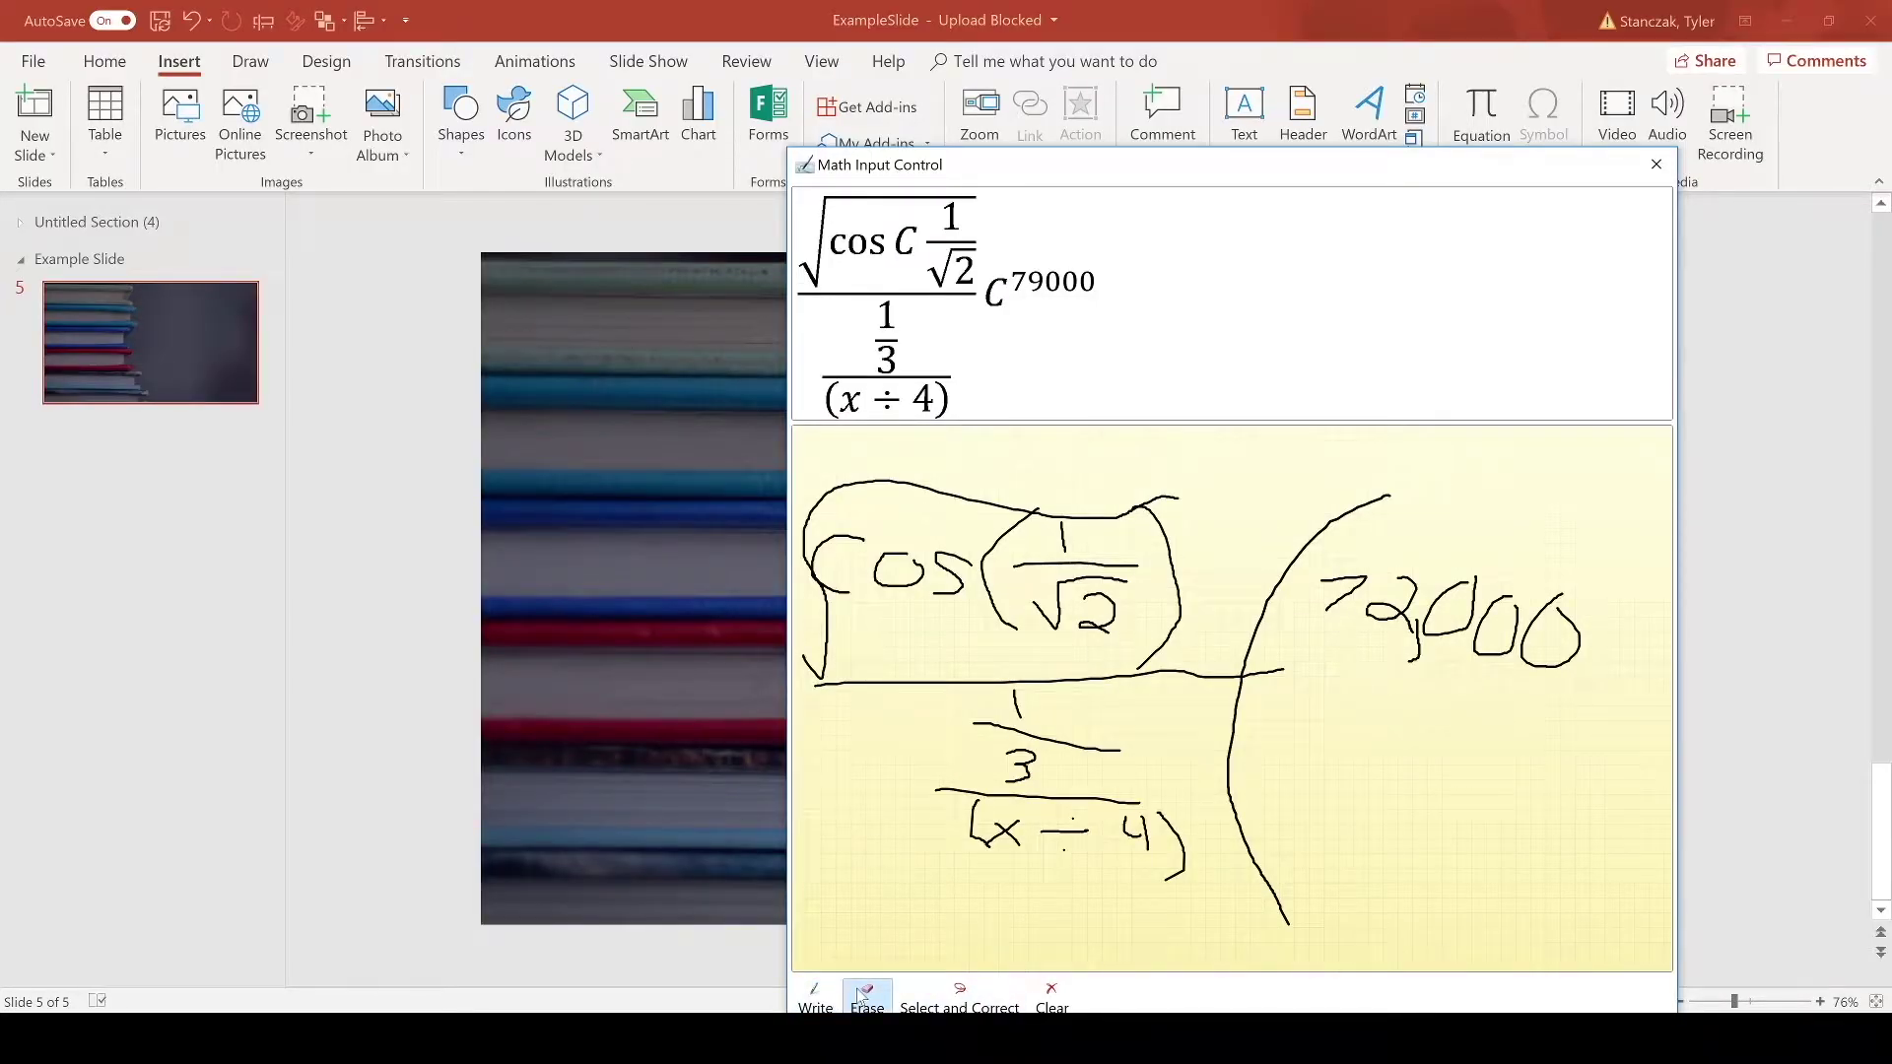
pyautogui.moveTo(1232, 788)
pyautogui.mouseDown()
pyautogui.moveTo(970, 852)
pyautogui.moveTo(1055, 790)
pyautogui.moveTo(1054, 716)
pyautogui.moveTo(1022, 706)
pyautogui.mouseUp()
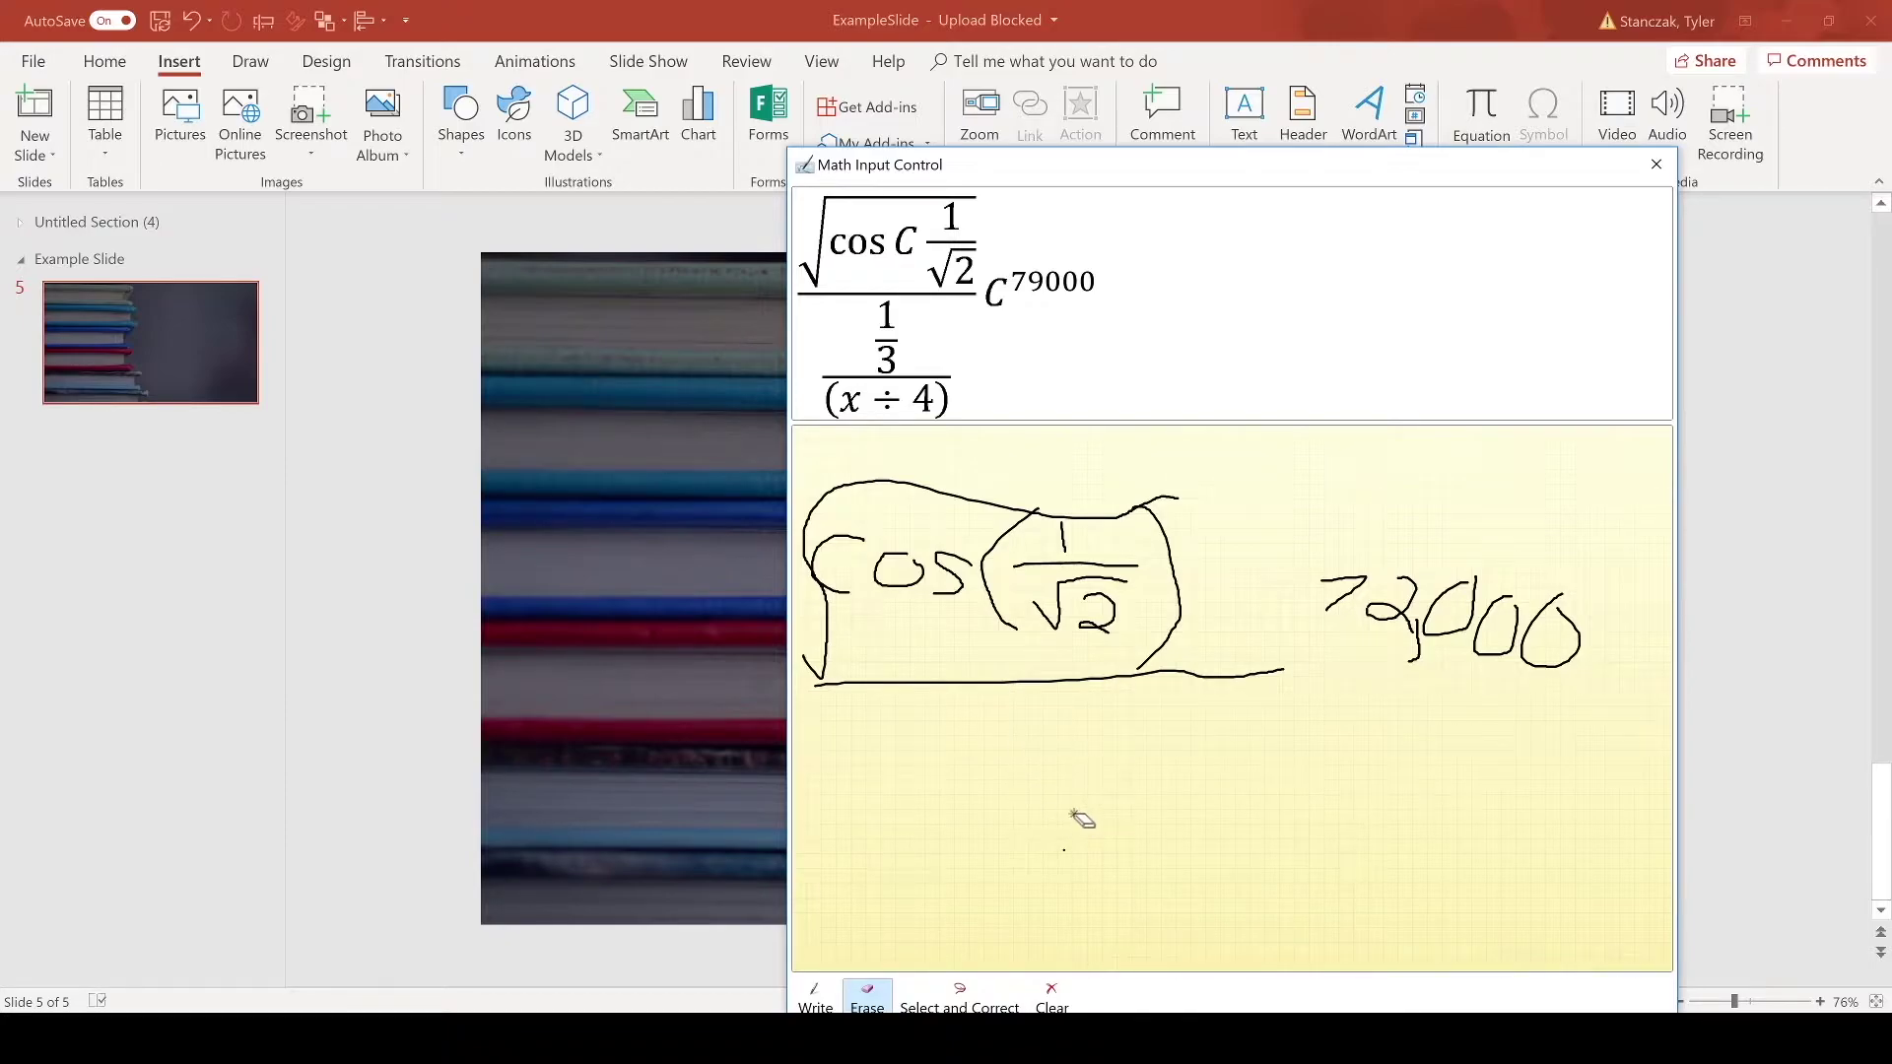
pyautogui.moveTo(1073, 866)
pyautogui.mouseDown()
pyautogui.moveTo(963, 423)
pyautogui.moveTo(1338, 597)
pyautogui.mouseUp()
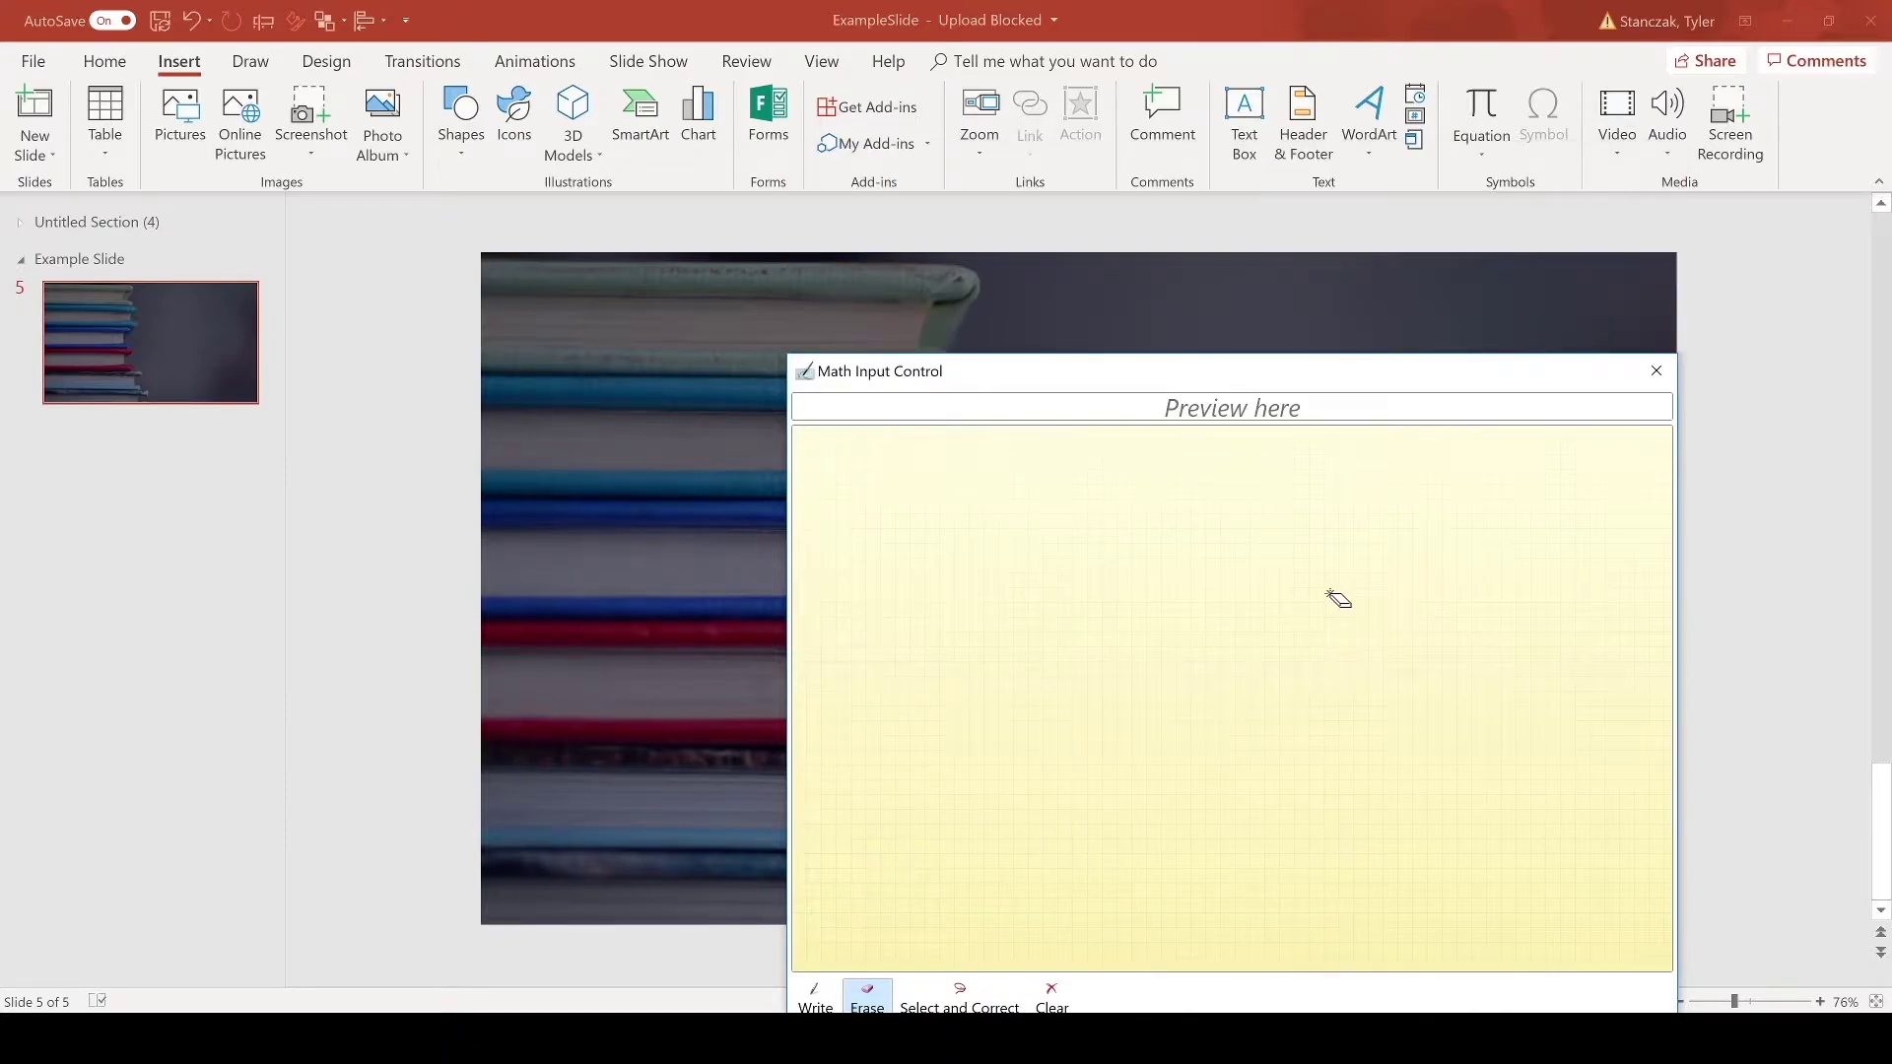
pyautogui.click(815, 996)
pyautogui.moveTo(947, 498); pyautogui.dragTo(924, 594)
pyautogui.moveTo(1042, 501); pyautogui.dragTo(919, 696)
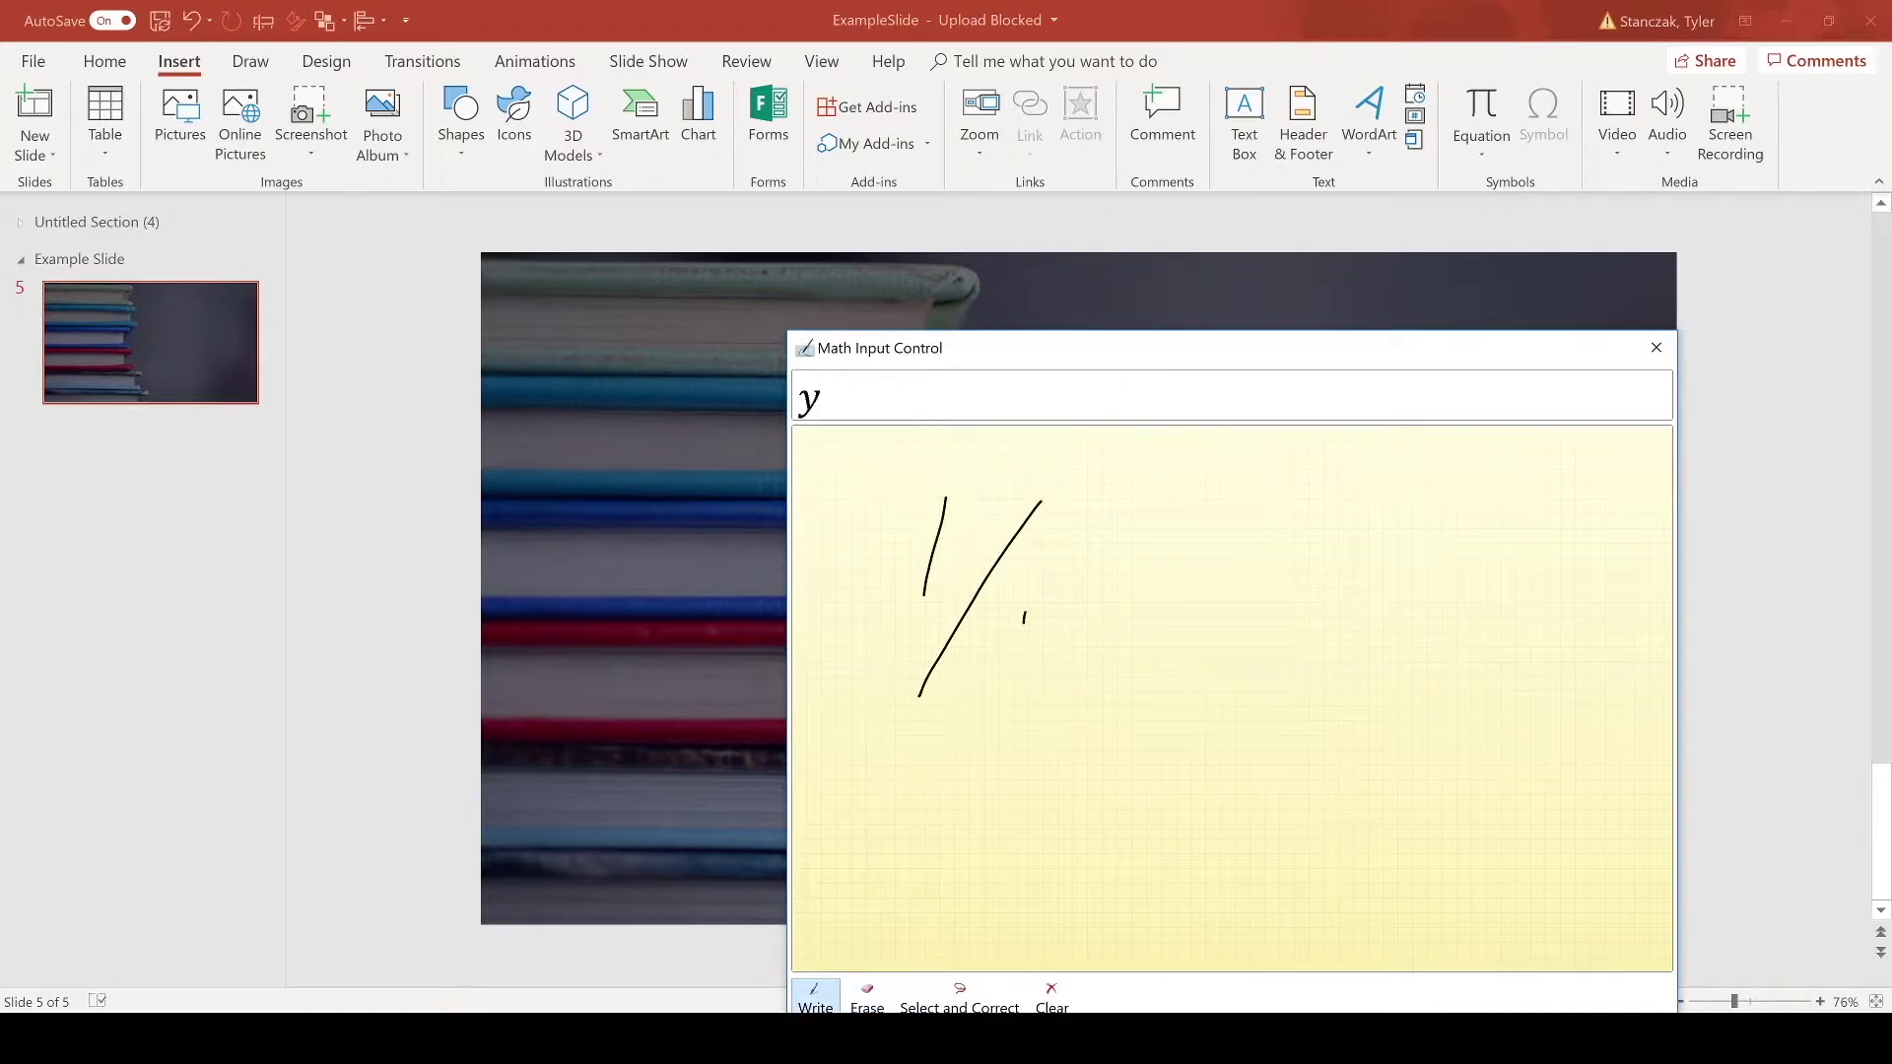
pyautogui.moveTo(1235, 554); pyautogui.dragTo(1032, 810)
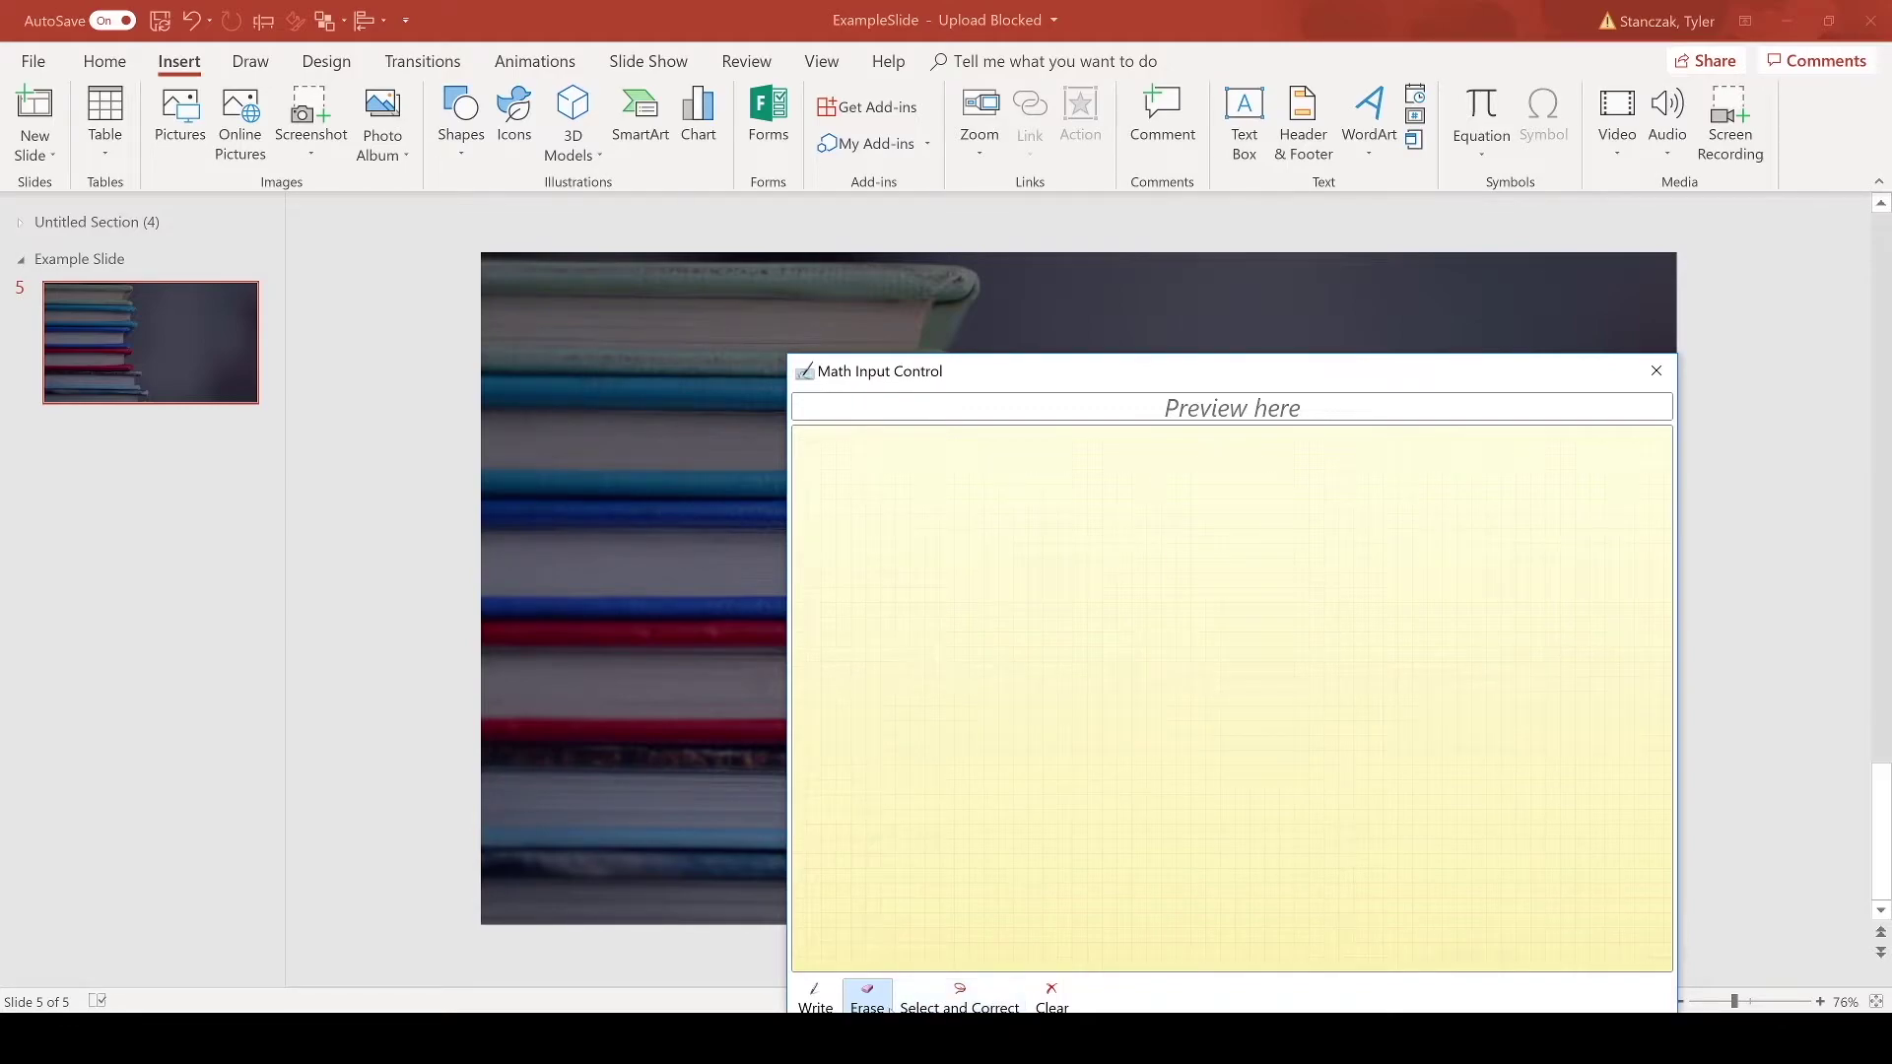
# Handwrite the practice sum 4 + 4 on the pad.
pyautogui.click(815, 997)
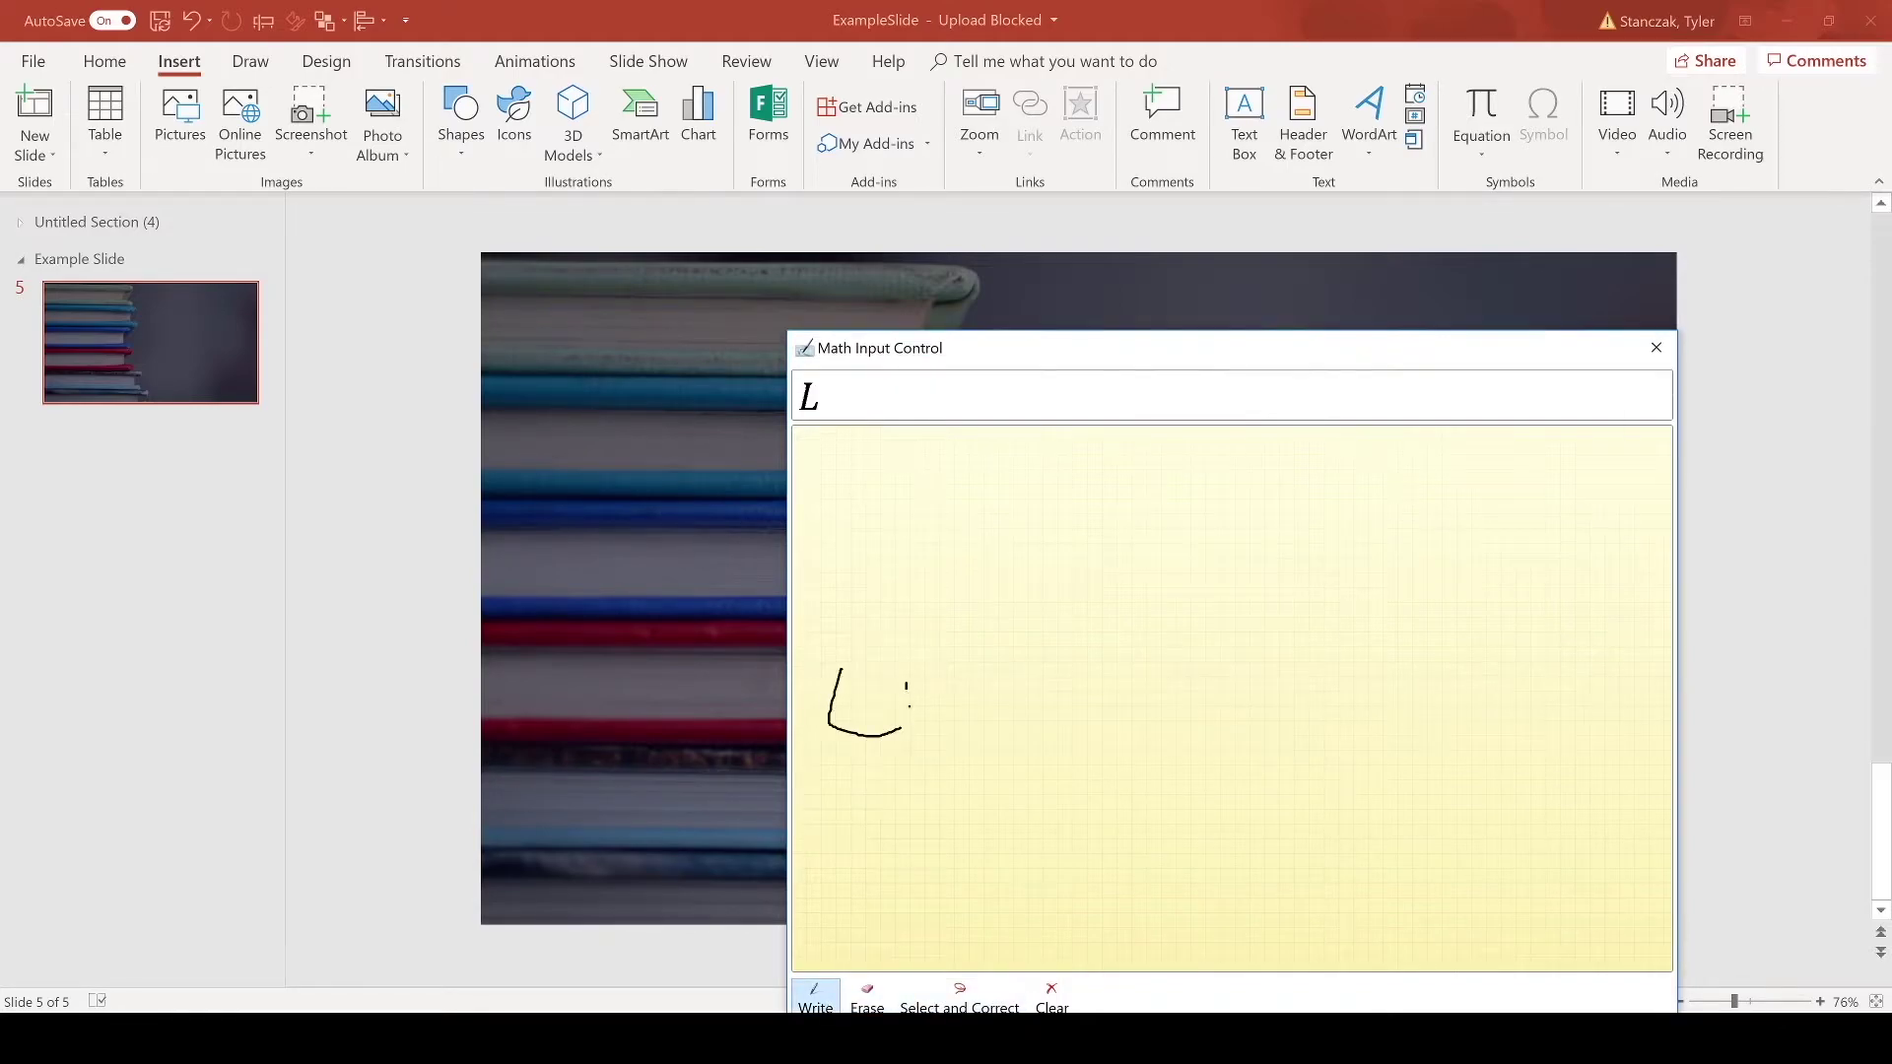
pyautogui.moveTo(908, 684); pyautogui.dragTo(903, 816)
pyautogui.moveTo(993, 735); pyautogui.dragTo(991, 780)
pyautogui.moveTo(975, 759); pyautogui.dragTo(1041, 767)
pyautogui.moveTo(1129, 668)
pyautogui.mouseDown()
pyautogui.moveTo(1155, 737)
pyautogui.moveTo(1149, 838)
pyautogui.mouseUp()
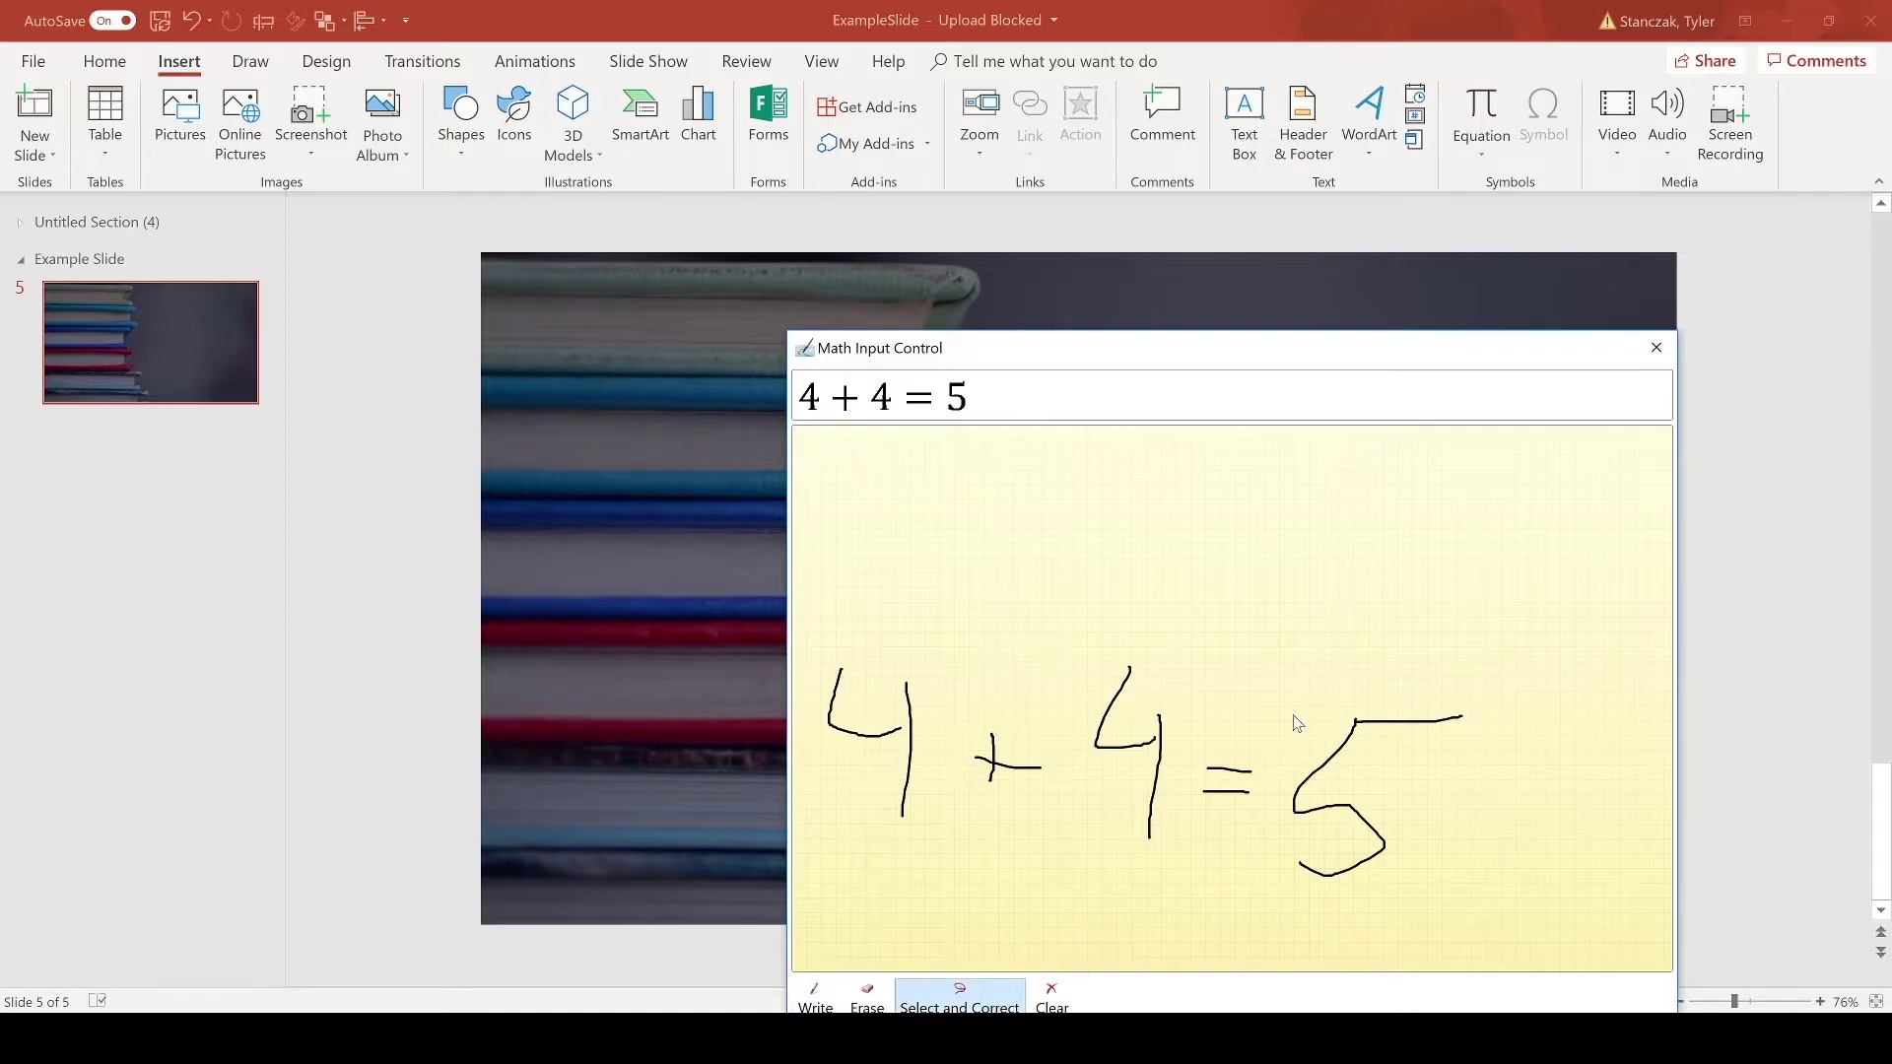
# Correct the misrecognised 5 by writing a 2 after the equals sign and checking its recognition.
pyautogui.moveTo(1289, 660)
pyautogui.mouseDown()
pyautogui.moveTo(1396, 898)
pyautogui.moveTo(1508, 724)
pyautogui.moveTo(1358, 668)
pyautogui.moveTo(1296, 671)
pyautogui.mouseUp()
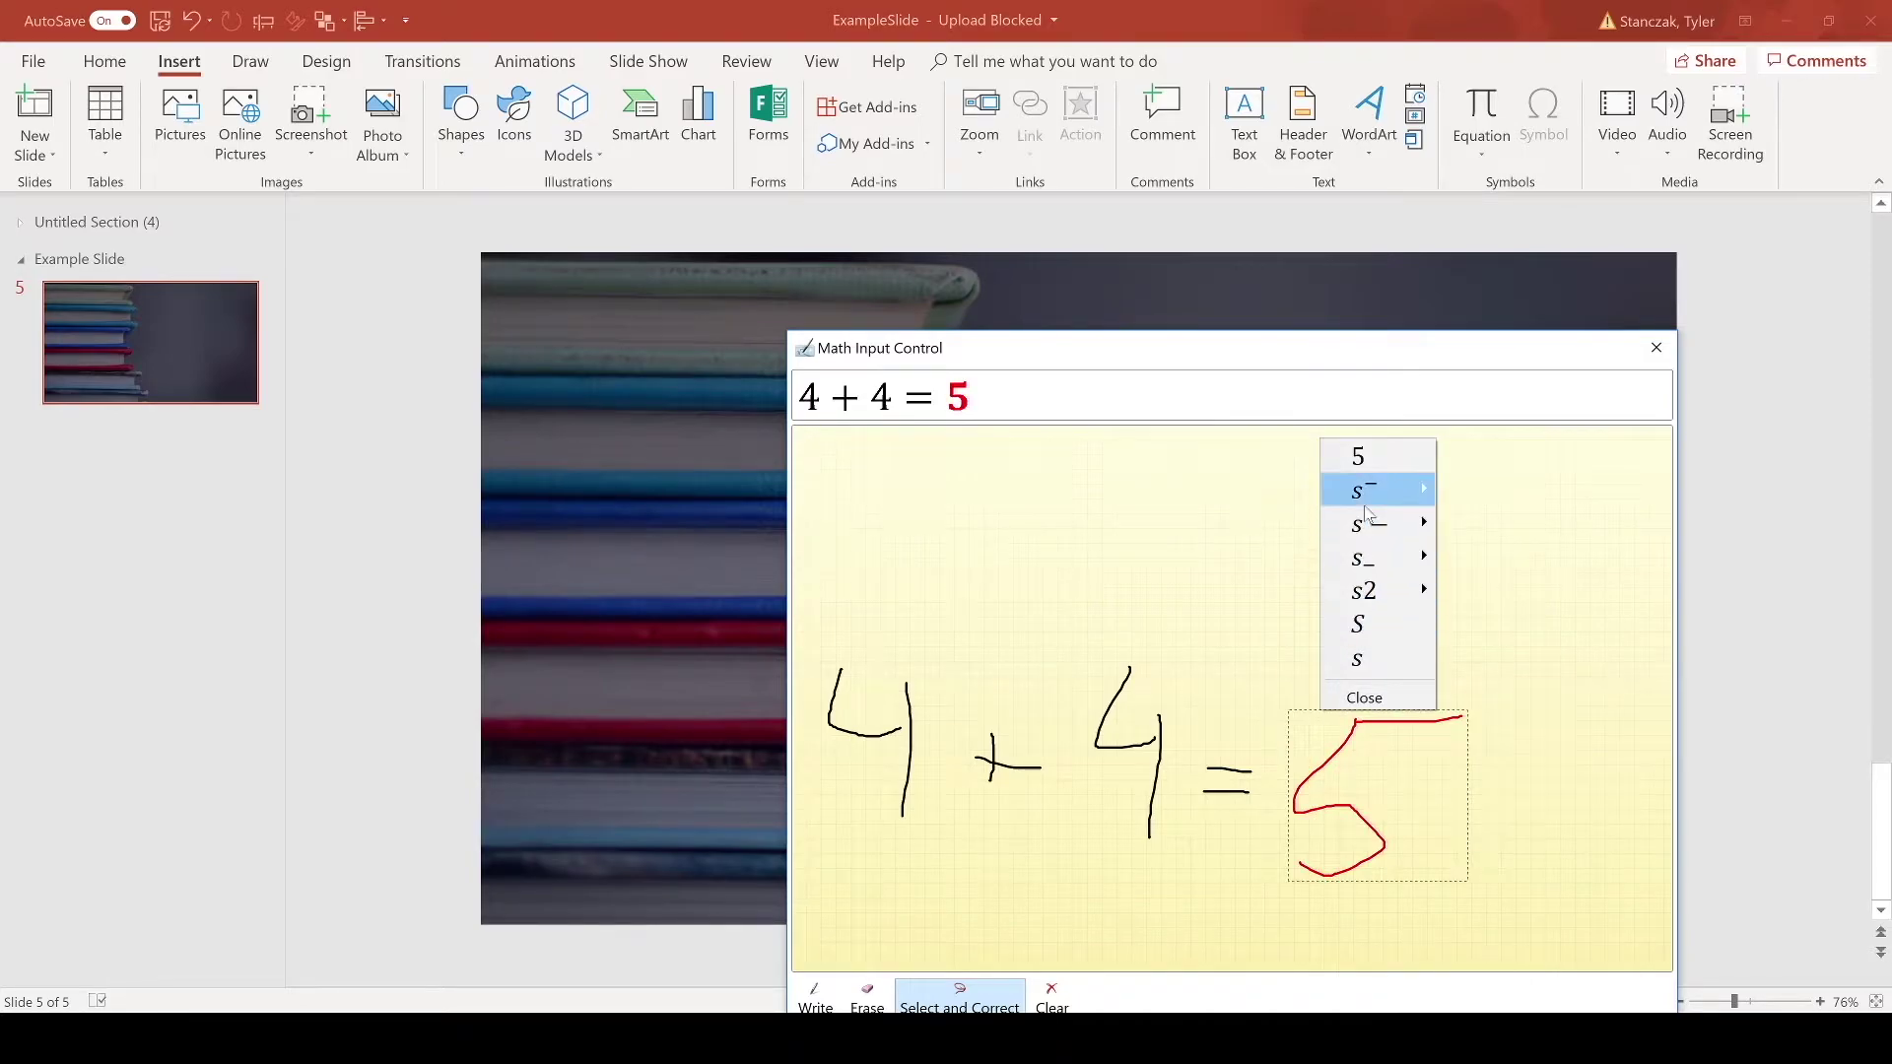
pyautogui.moveTo(1367, 511)
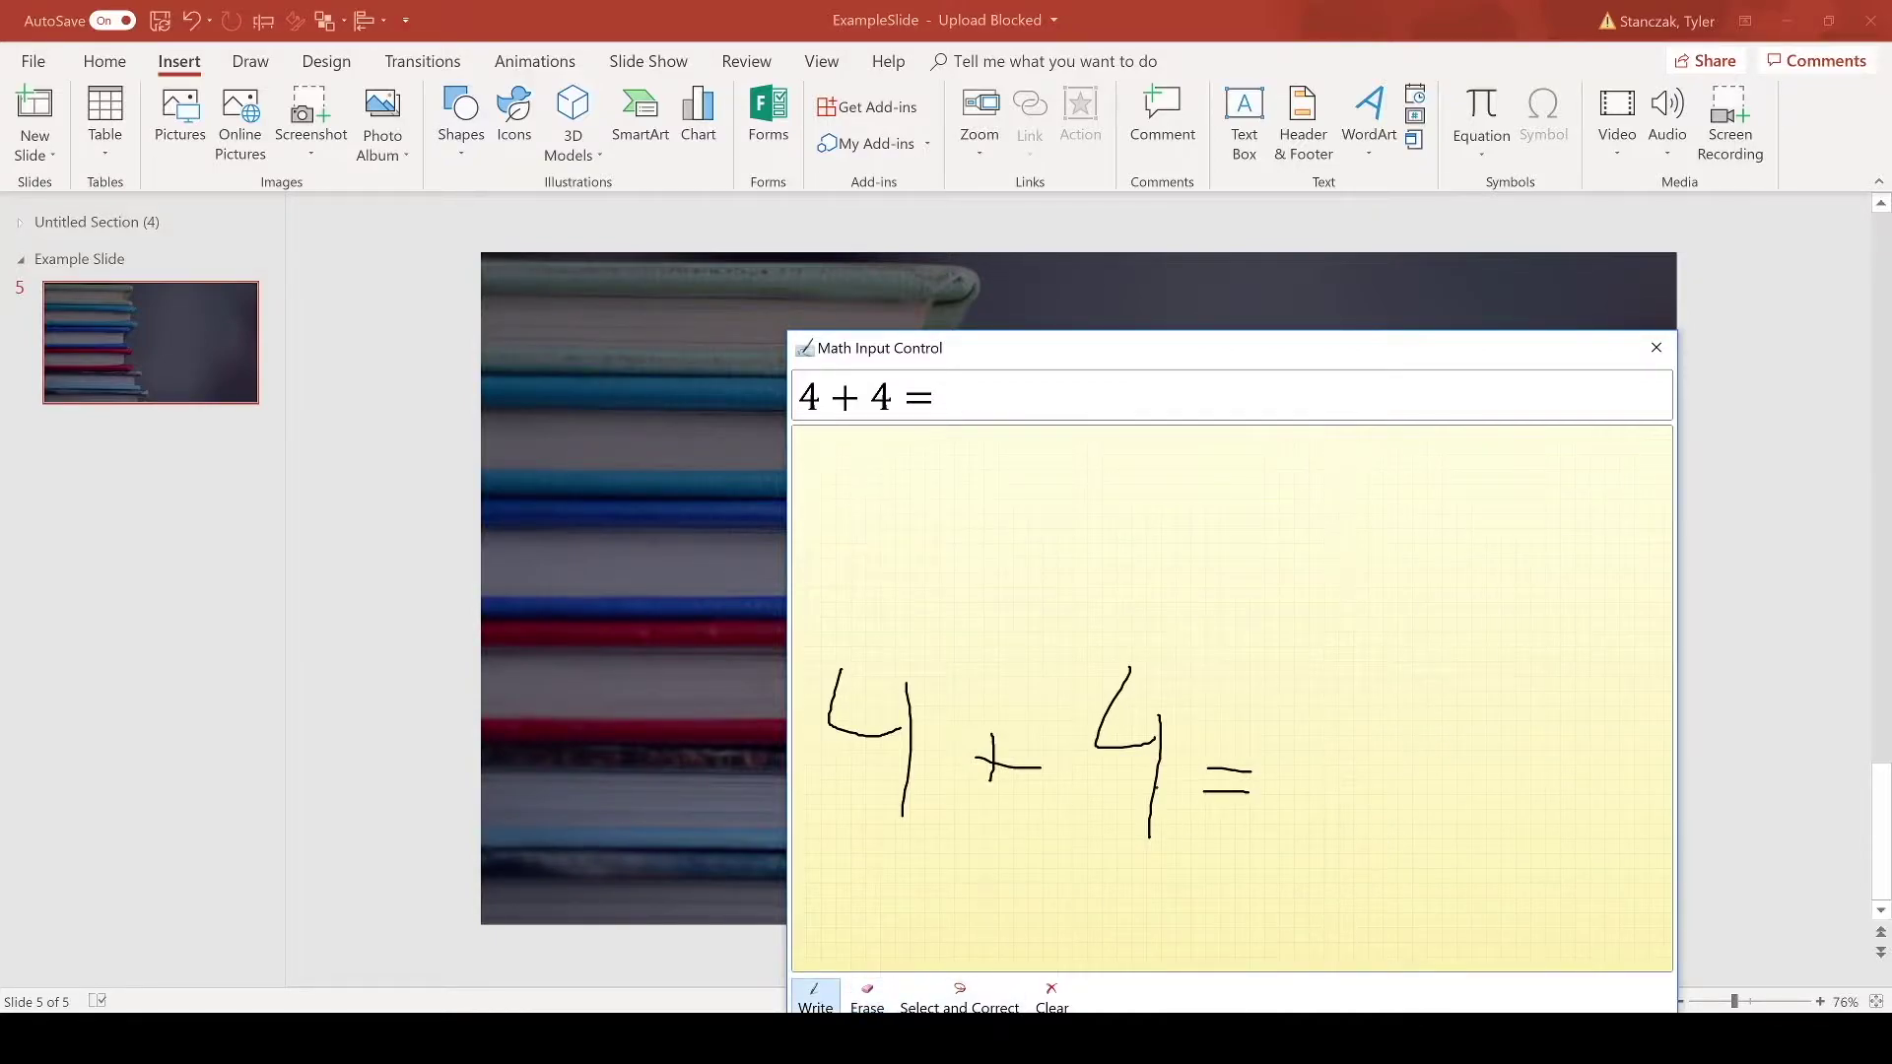
pyautogui.moveTo(1295, 711); pyautogui.dragTo(1350, 825)
pyautogui.click(959, 997)
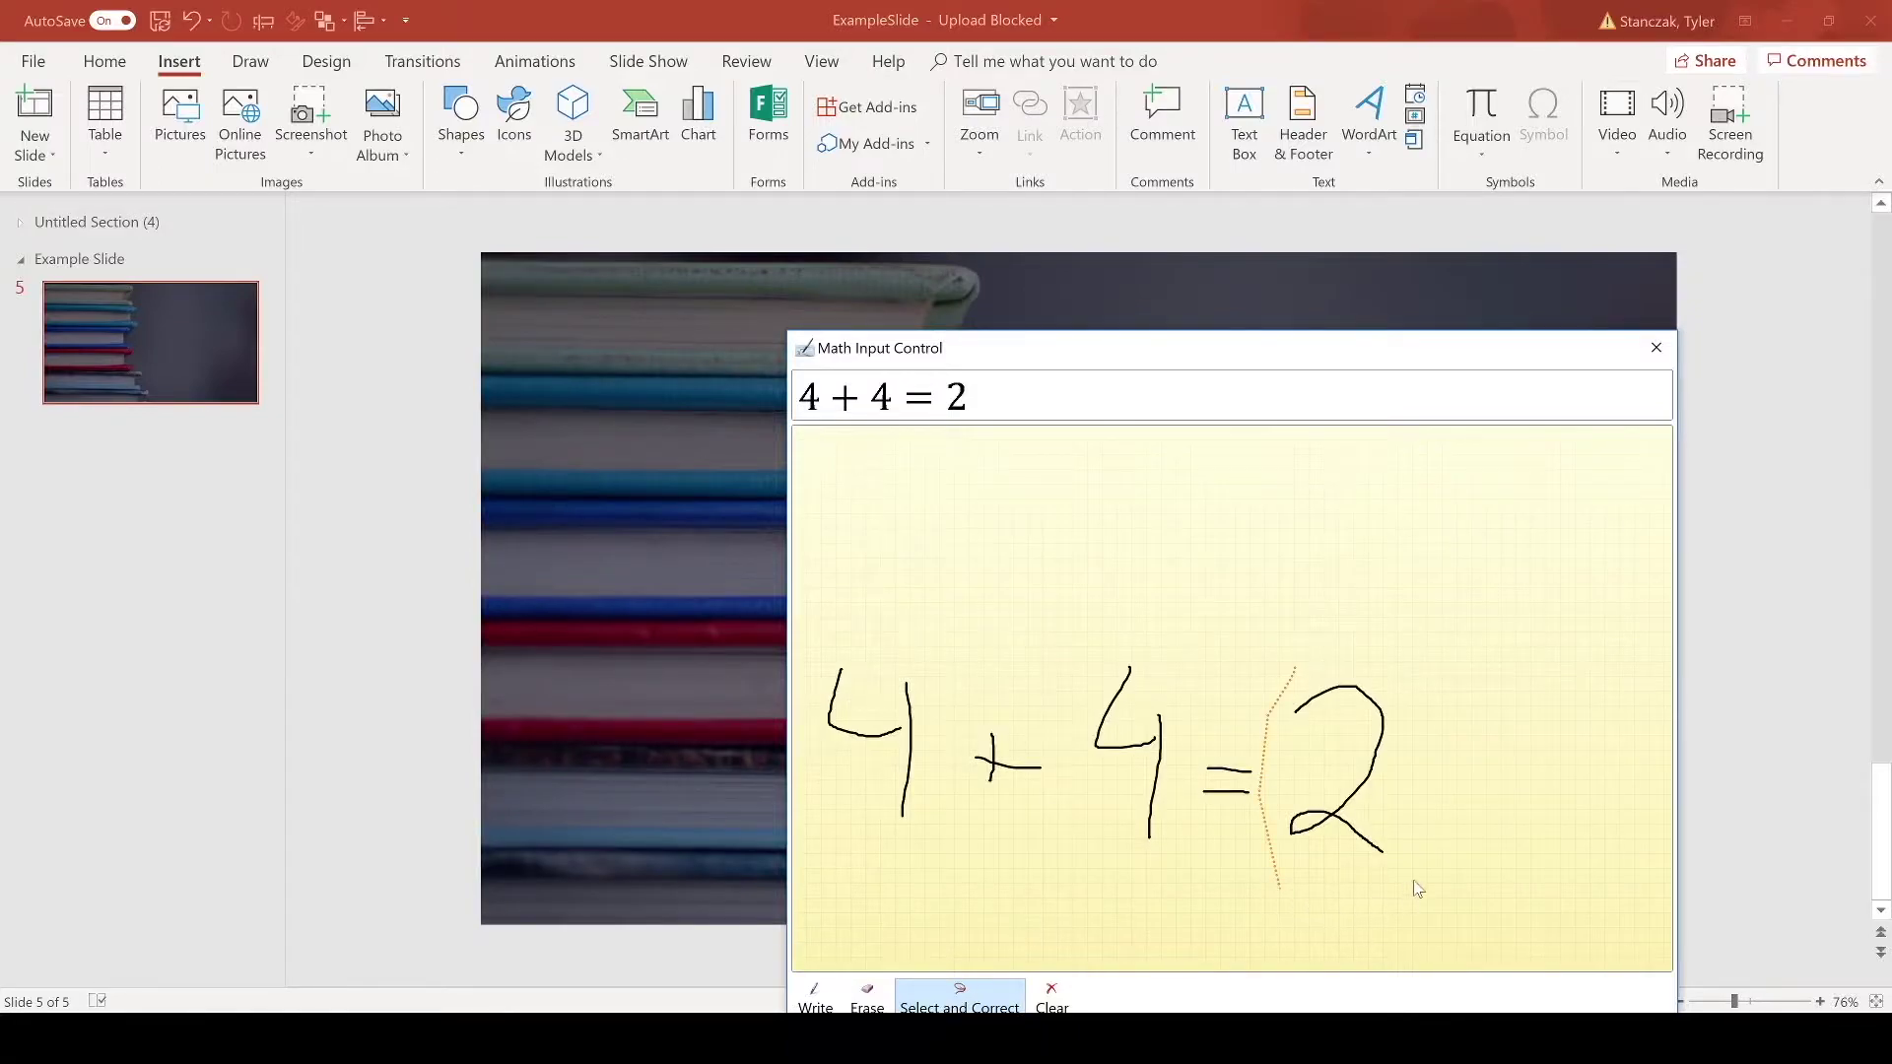
pyautogui.moveTo(1417, 890)
pyautogui.mouseDown()
pyautogui.moveTo(1434, 793)
pyautogui.moveTo(1383, 653)
pyautogui.moveTo(1292, 678)
pyautogui.mouseUp()
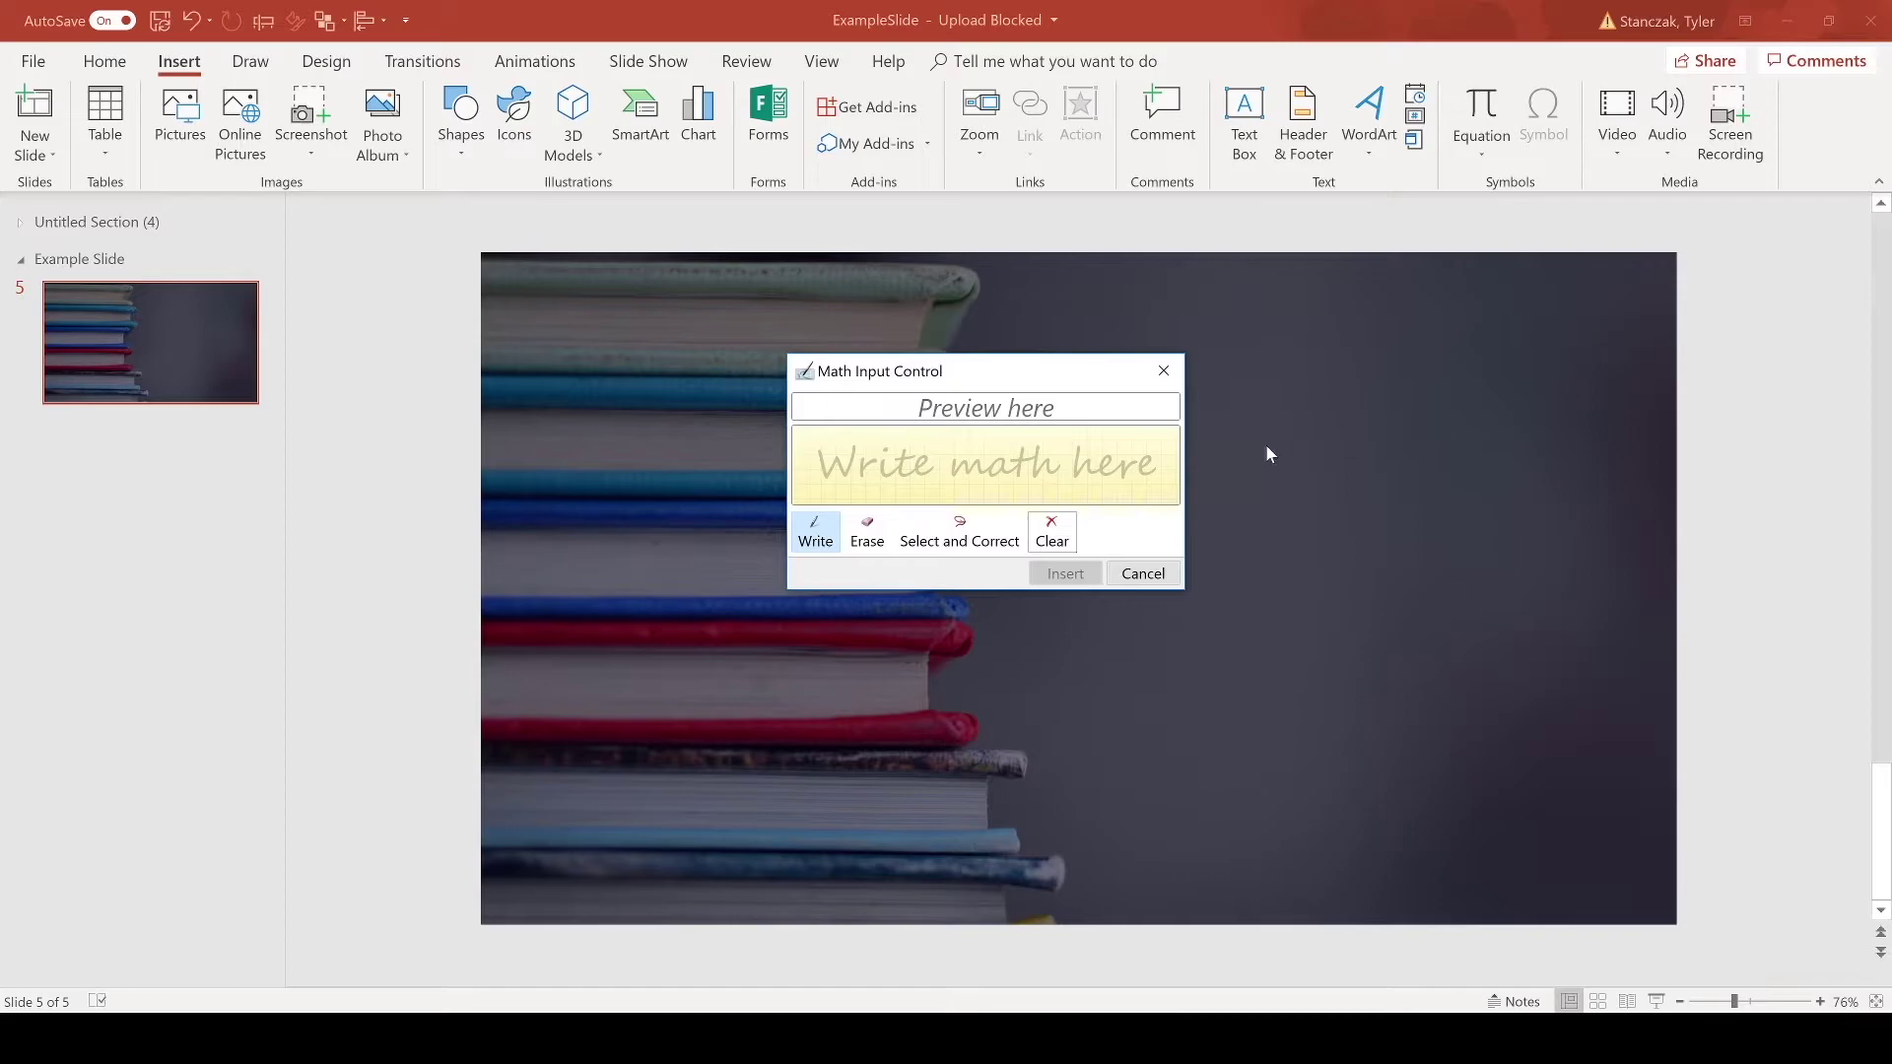
# Enlarge the pad and handwrite √(1+2) as the numerator with a fraction bar.
pyautogui.moveTo(1183, 594); pyautogui.dragTo(1223, 651)
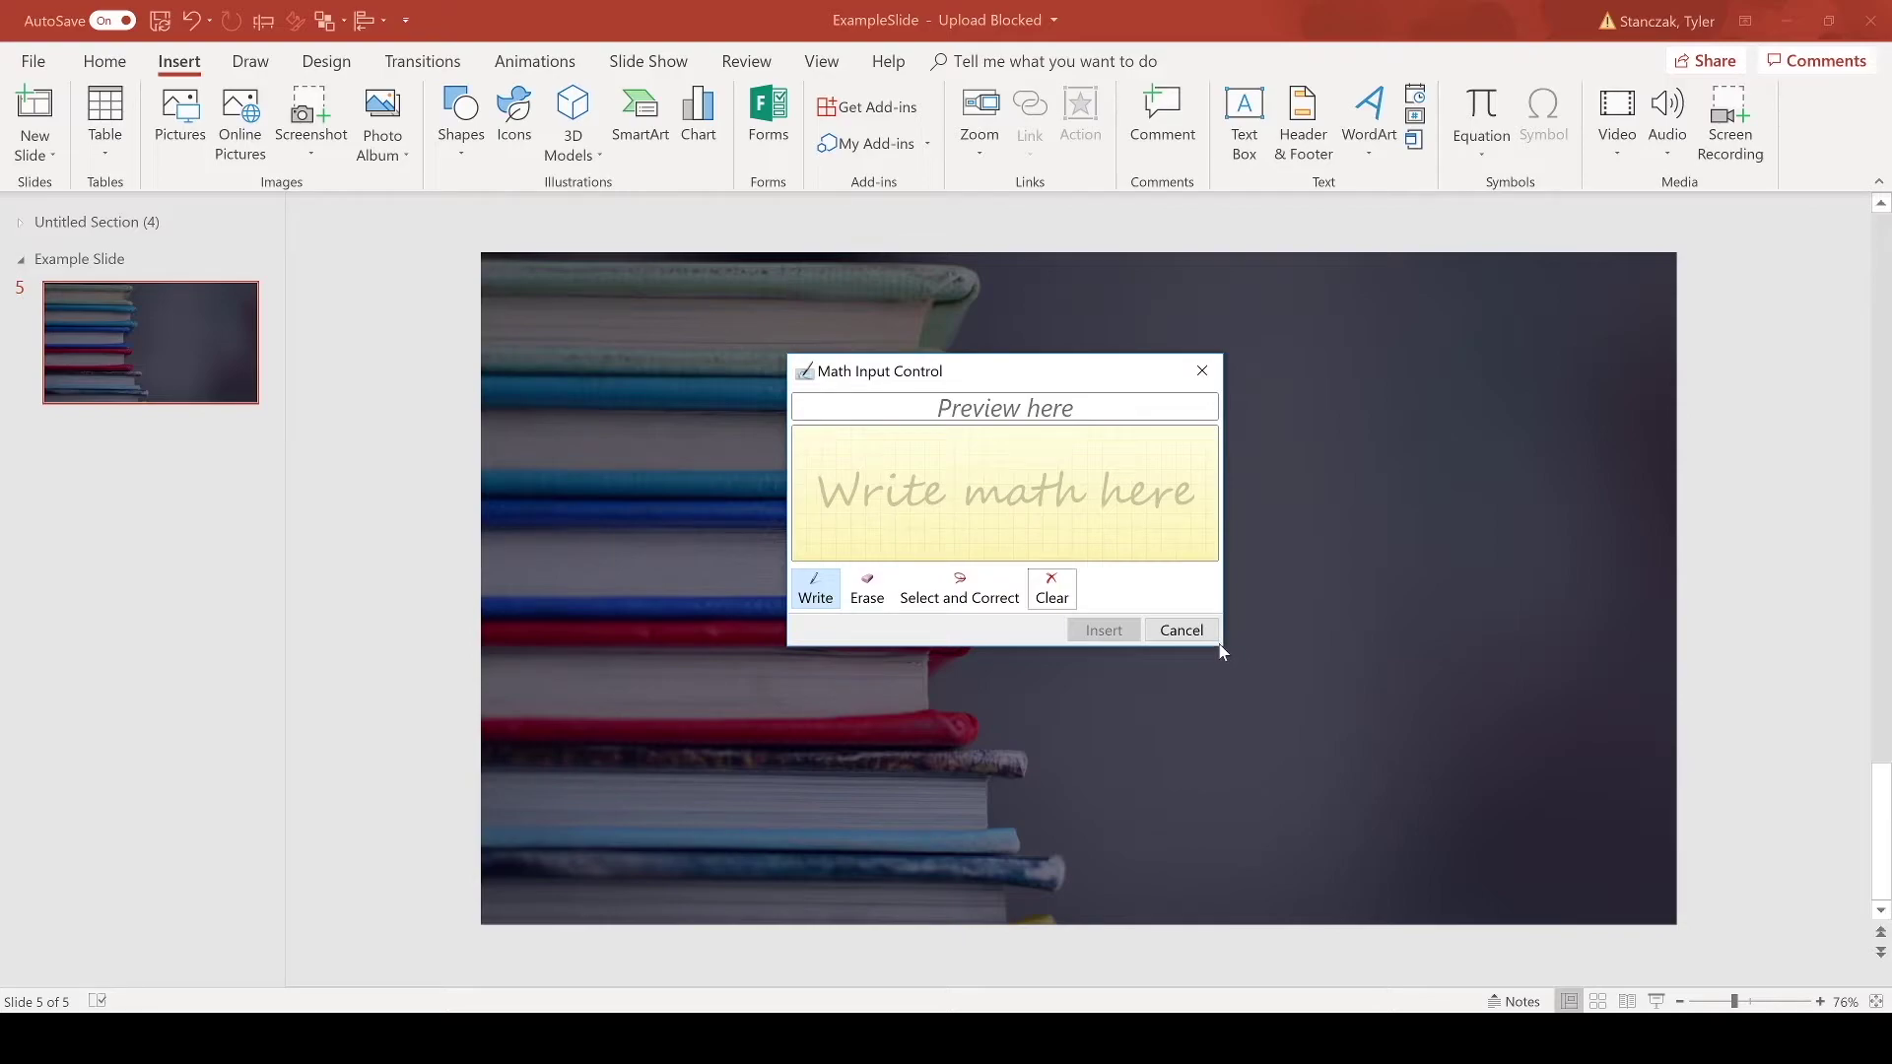
pyautogui.moveTo(1229, 663); pyautogui.dragTo(1439, 905)
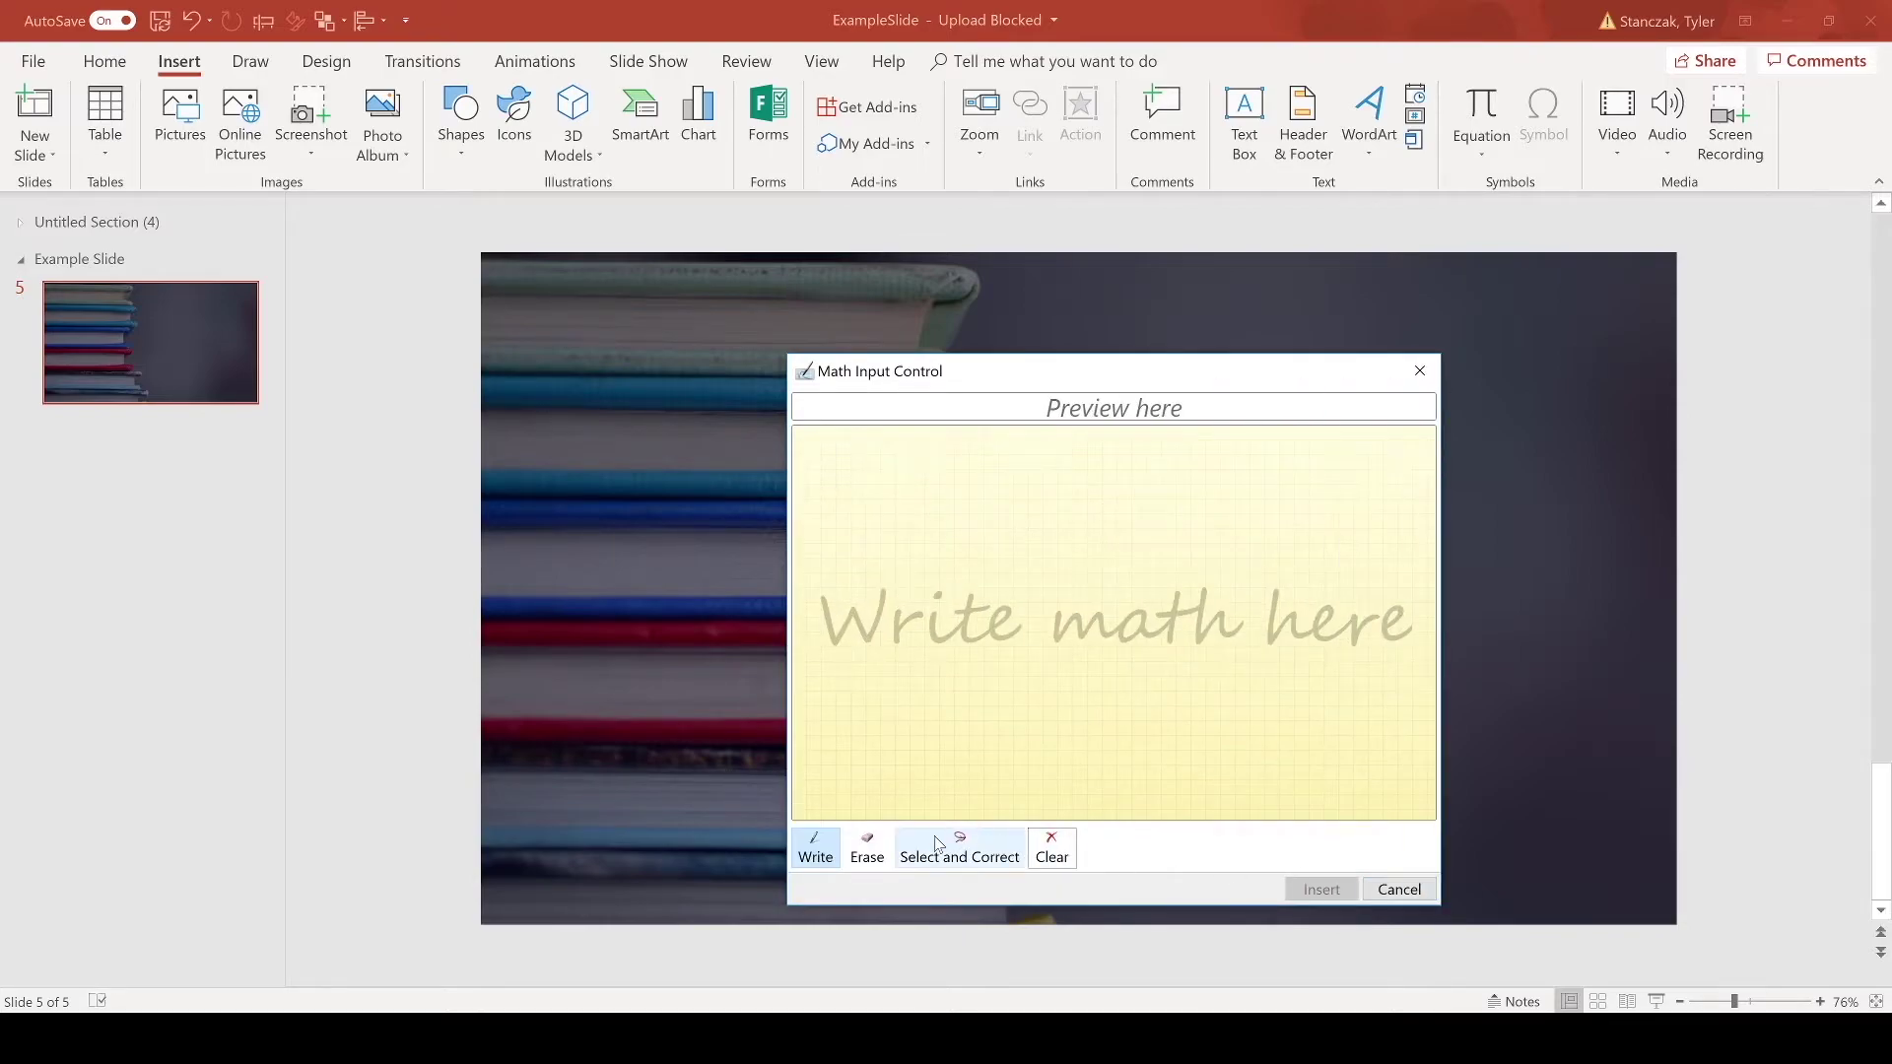
pyautogui.moveTo(842, 687)
pyautogui.mouseDown()
pyautogui.moveTo(917, 619)
pyautogui.moveTo(1275, 448)
pyautogui.mouseUp()
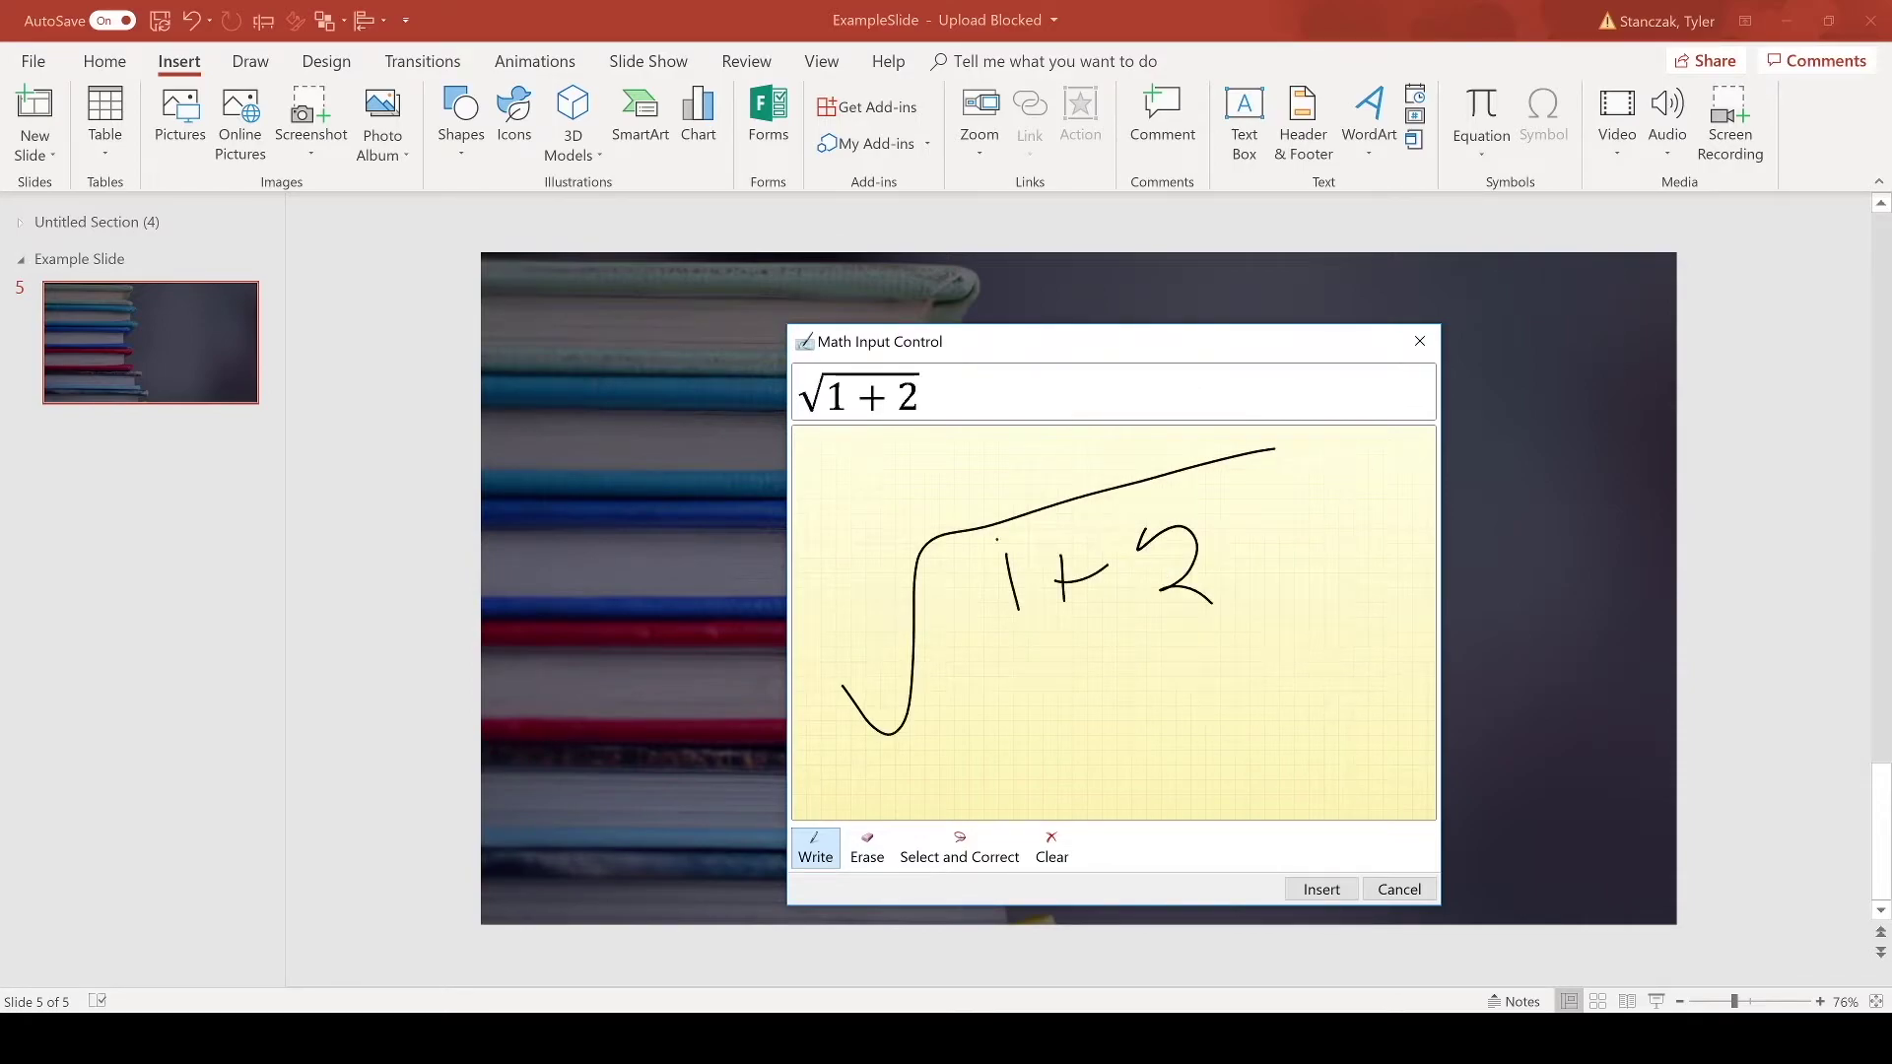
pyautogui.moveTo(997, 540); pyautogui.dragTo(1005, 666)
pyautogui.moveTo(1234, 481); pyautogui.dragTo(1247, 596)
pyautogui.moveTo(985, 702); pyautogui.dragTo(1345, 593)
# Write the denominator (x^(4^1)) and insert the recognised equation onto slide 5.
pyautogui.moveTo(1047, 701); pyautogui.dragTo(1074, 828)
pyautogui.moveTo(1084, 751); pyautogui.dragTo(1116, 767)
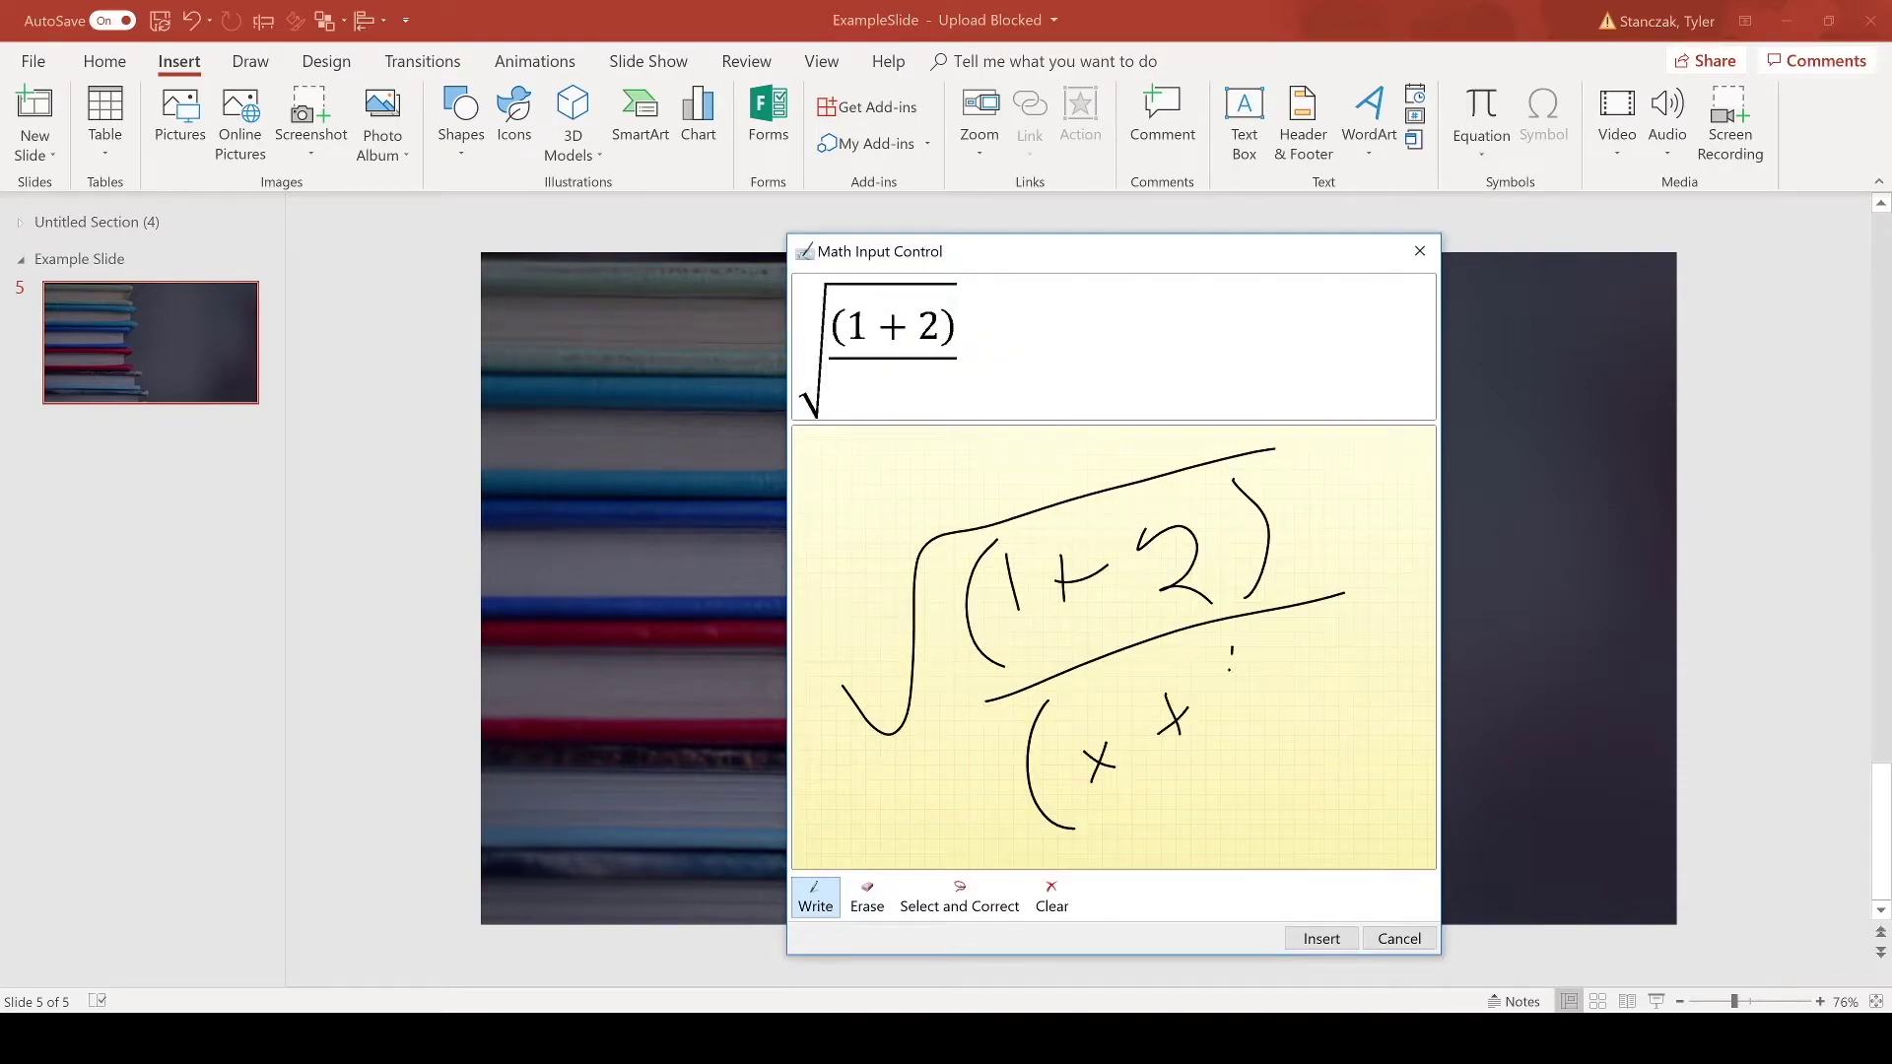
pyautogui.moveTo(1232, 650); pyautogui.dragTo(1257, 687)
pyautogui.moveTo(1249, 658); pyautogui.dragTo(1250, 696)
pyautogui.moveTo(1271, 658); pyautogui.dragTo(1271, 698)
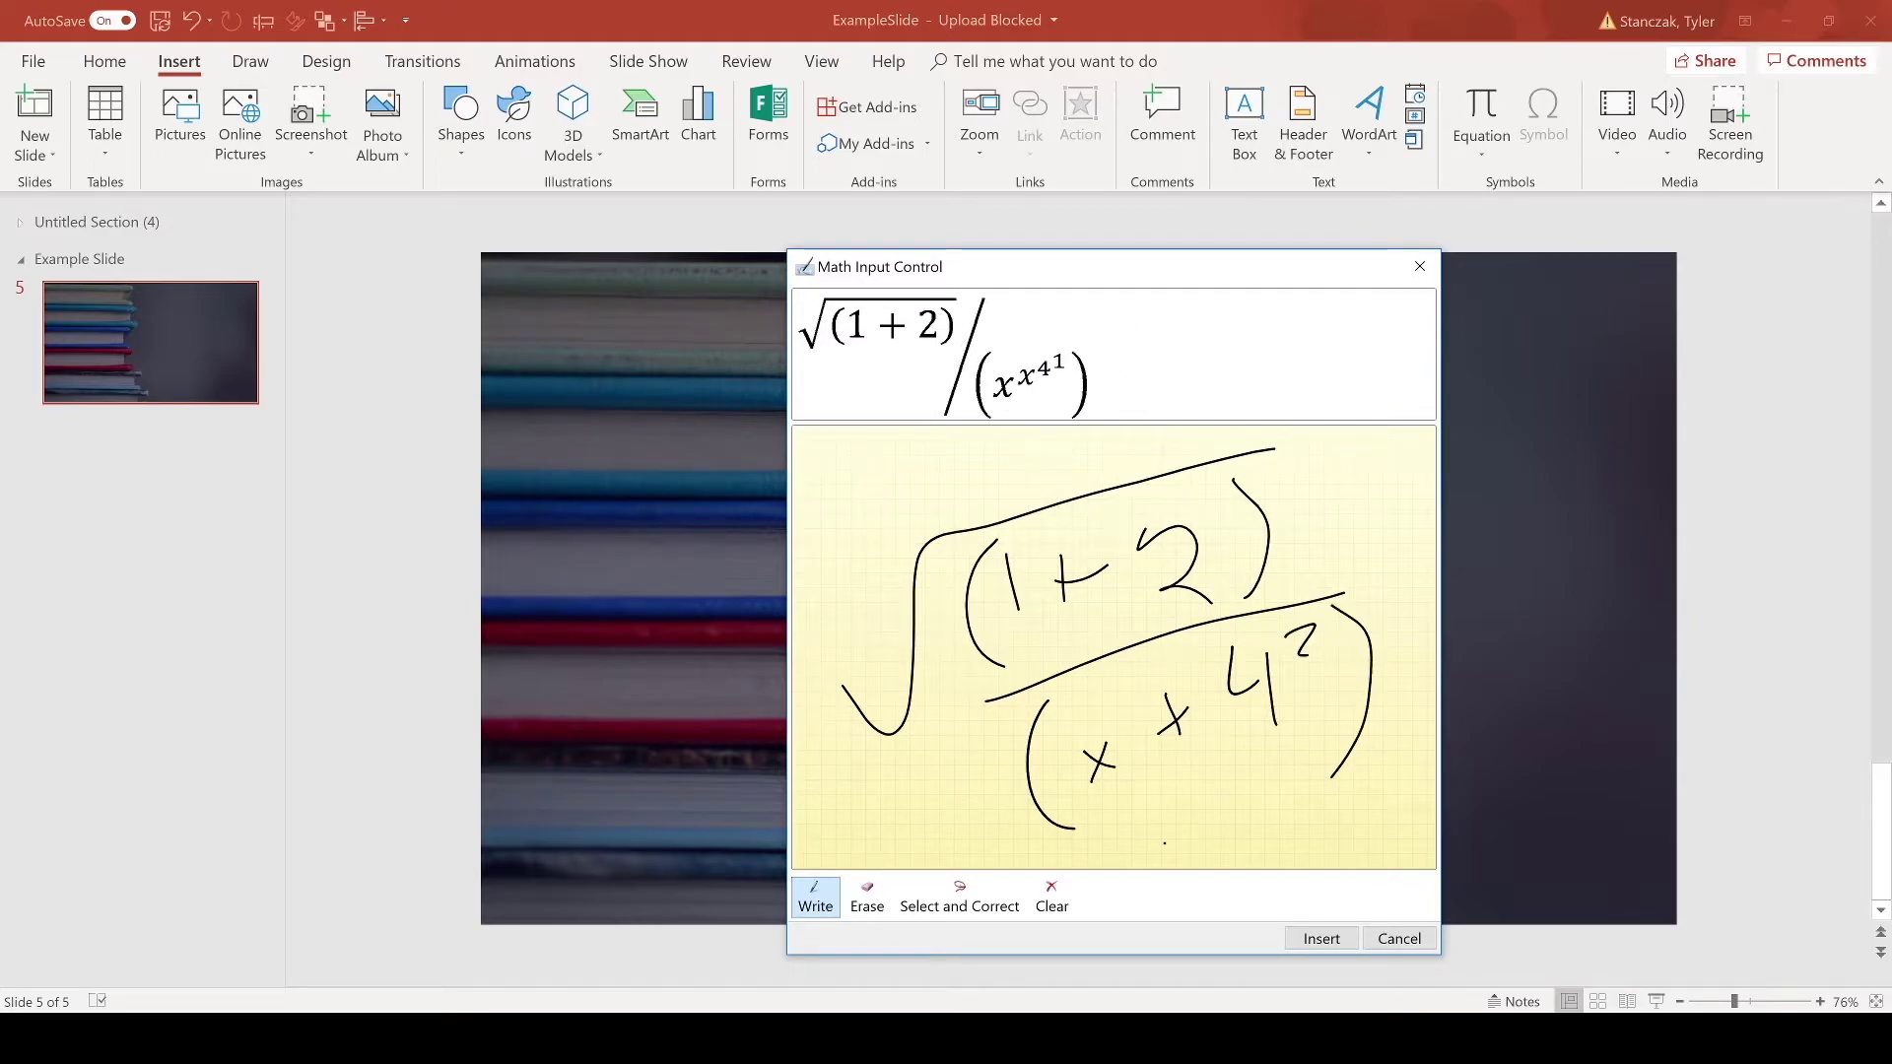
pyautogui.click(1322, 936)
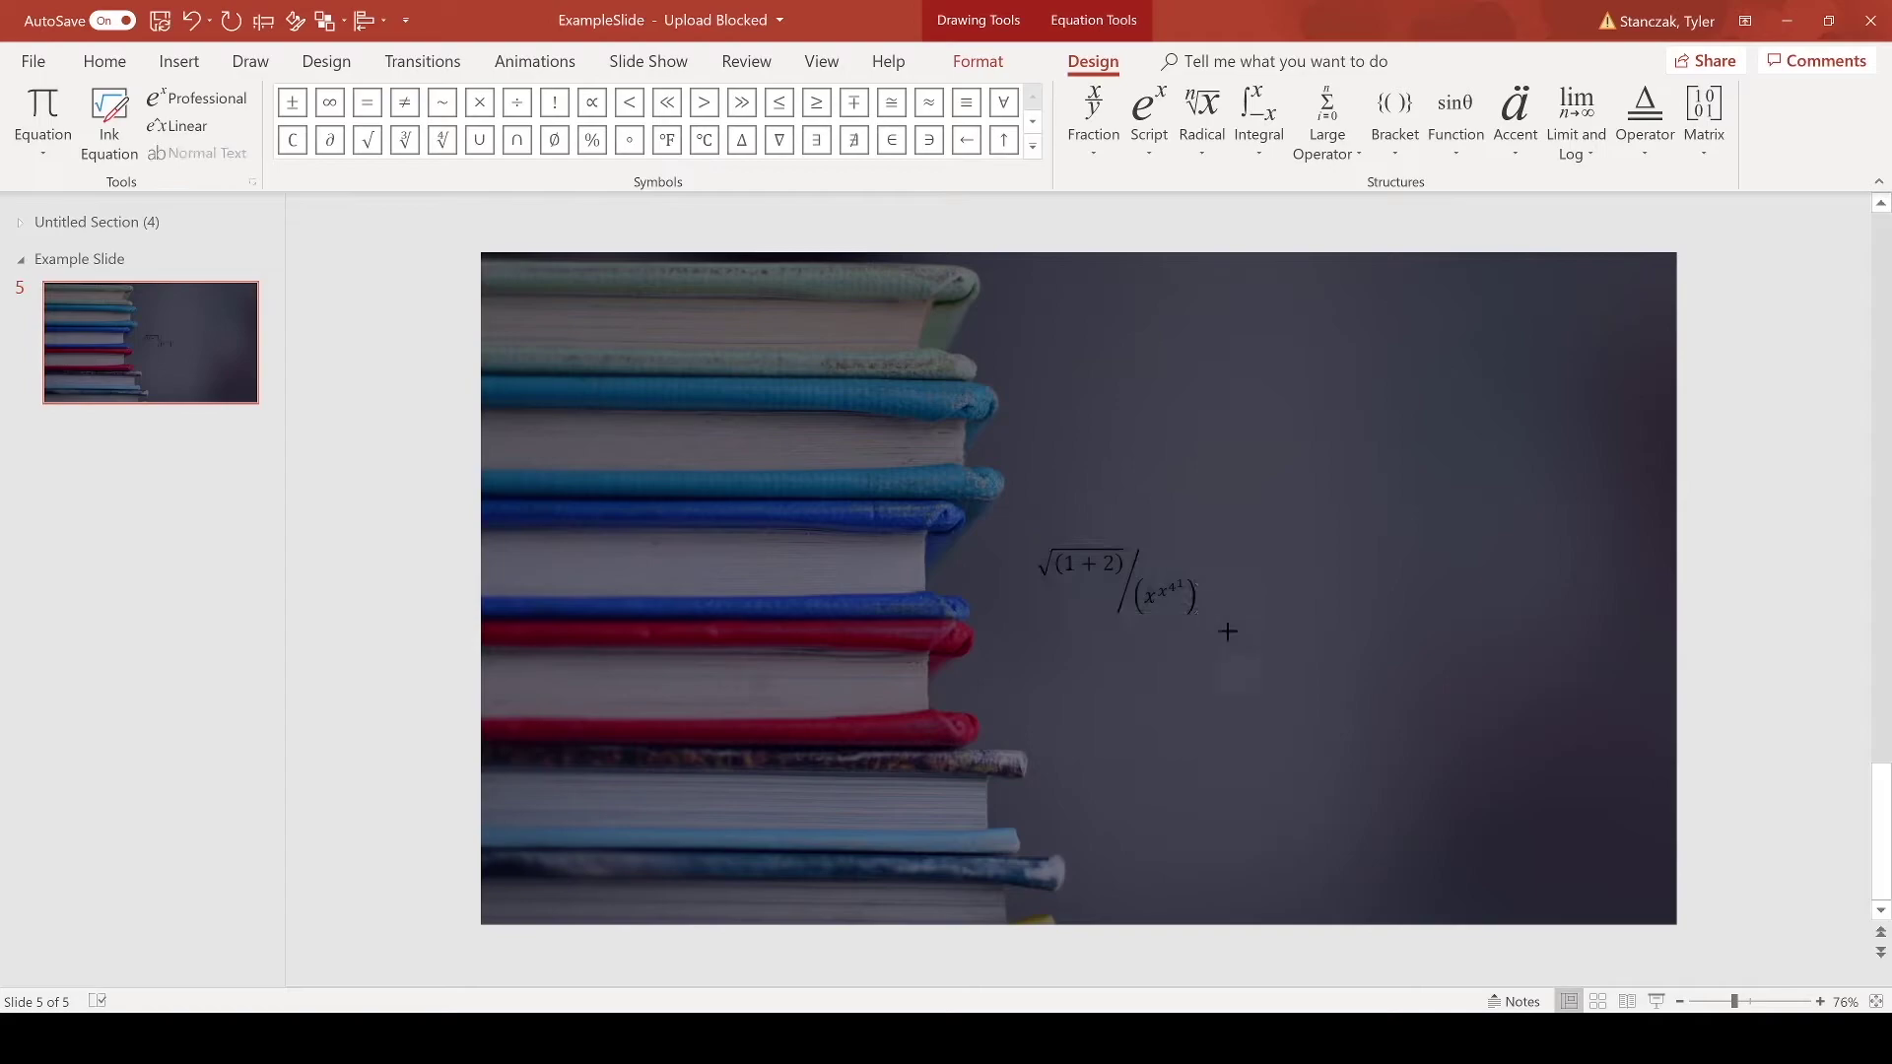
# Move the equation right, enlarge it to 40 pt, colour it white, and delete the inner x.
pyautogui.moveTo(1240, 541); pyautogui.dragTo(1399, 672)
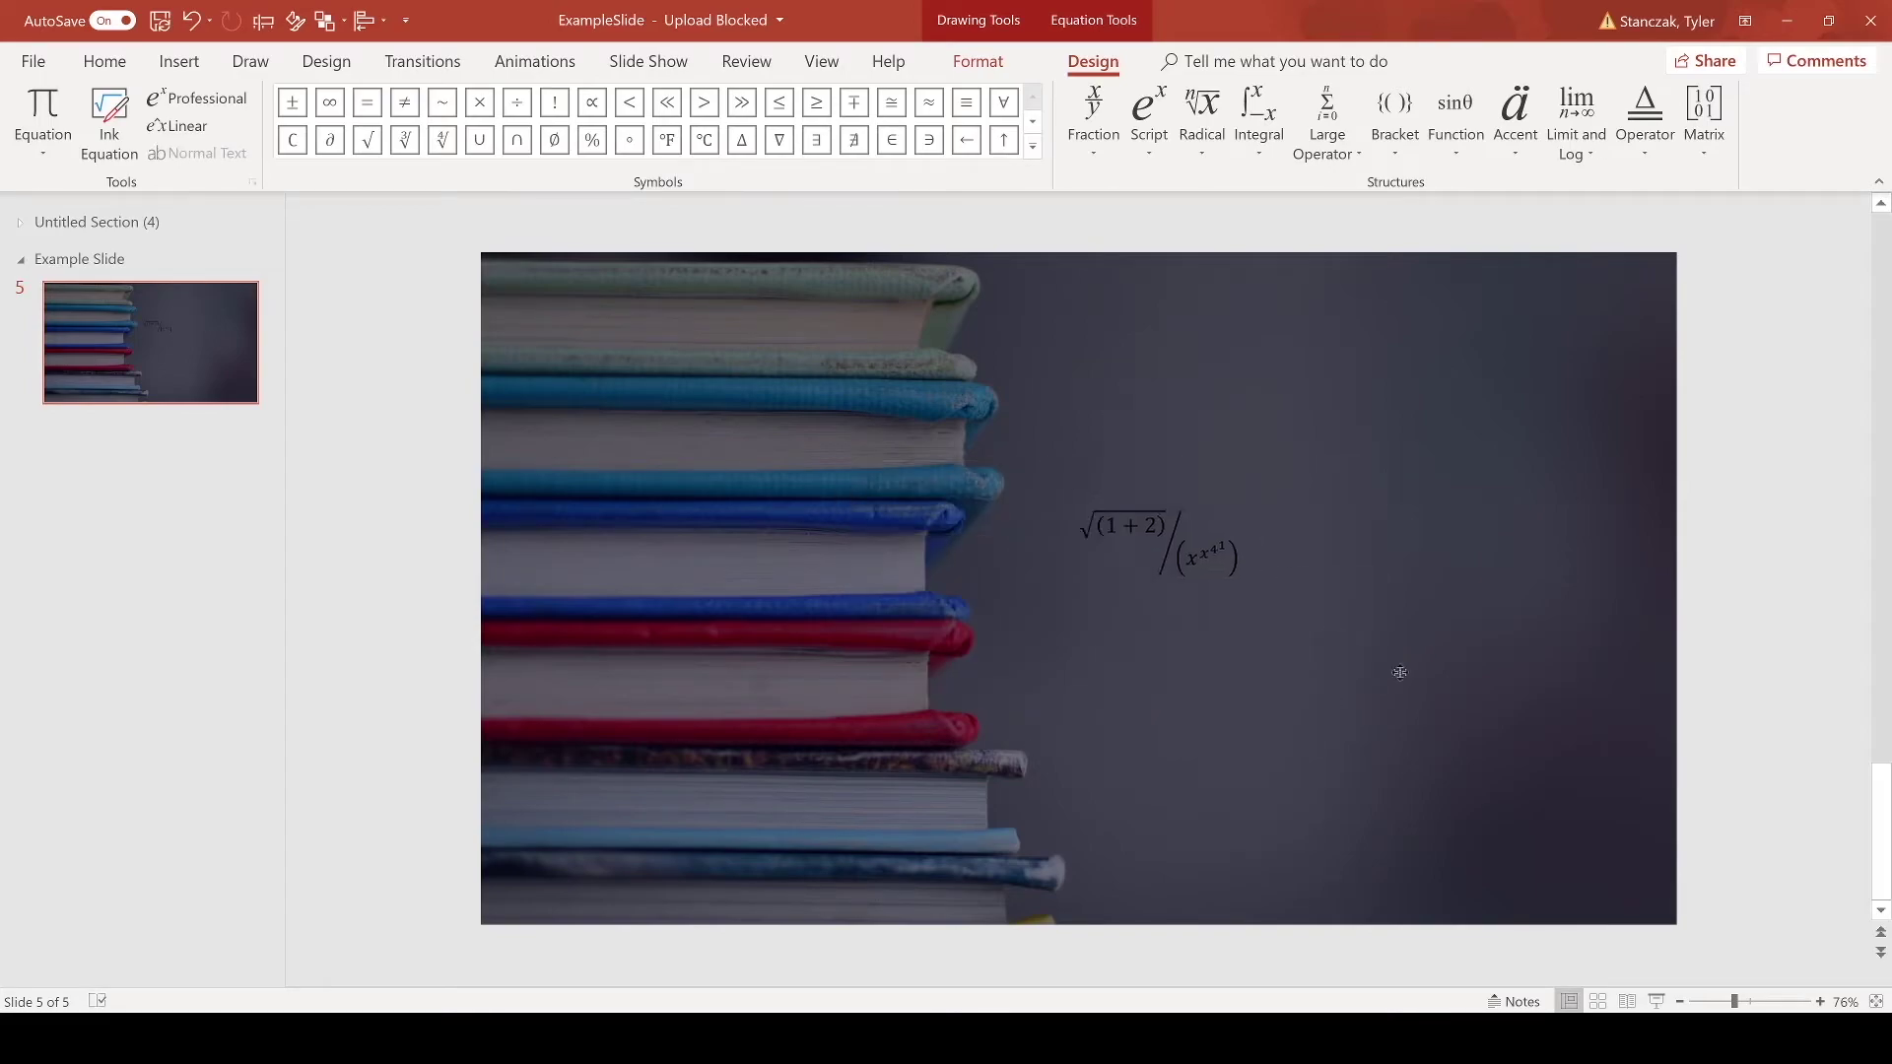
pyautogui.hotkey('ctrl', 'shift', '.')
pyautogui.hotkey('ctrl', 'shift', '.')
pyautogui.hotkey('ctrl', 'shift', '.')
pyautogui.hotkey('ctrl', 'shift', '.')
pyautogui.hotkey('ctrl', 'shift', '.')
pyautogui.hotkey('ctrl', 'shift', '.')
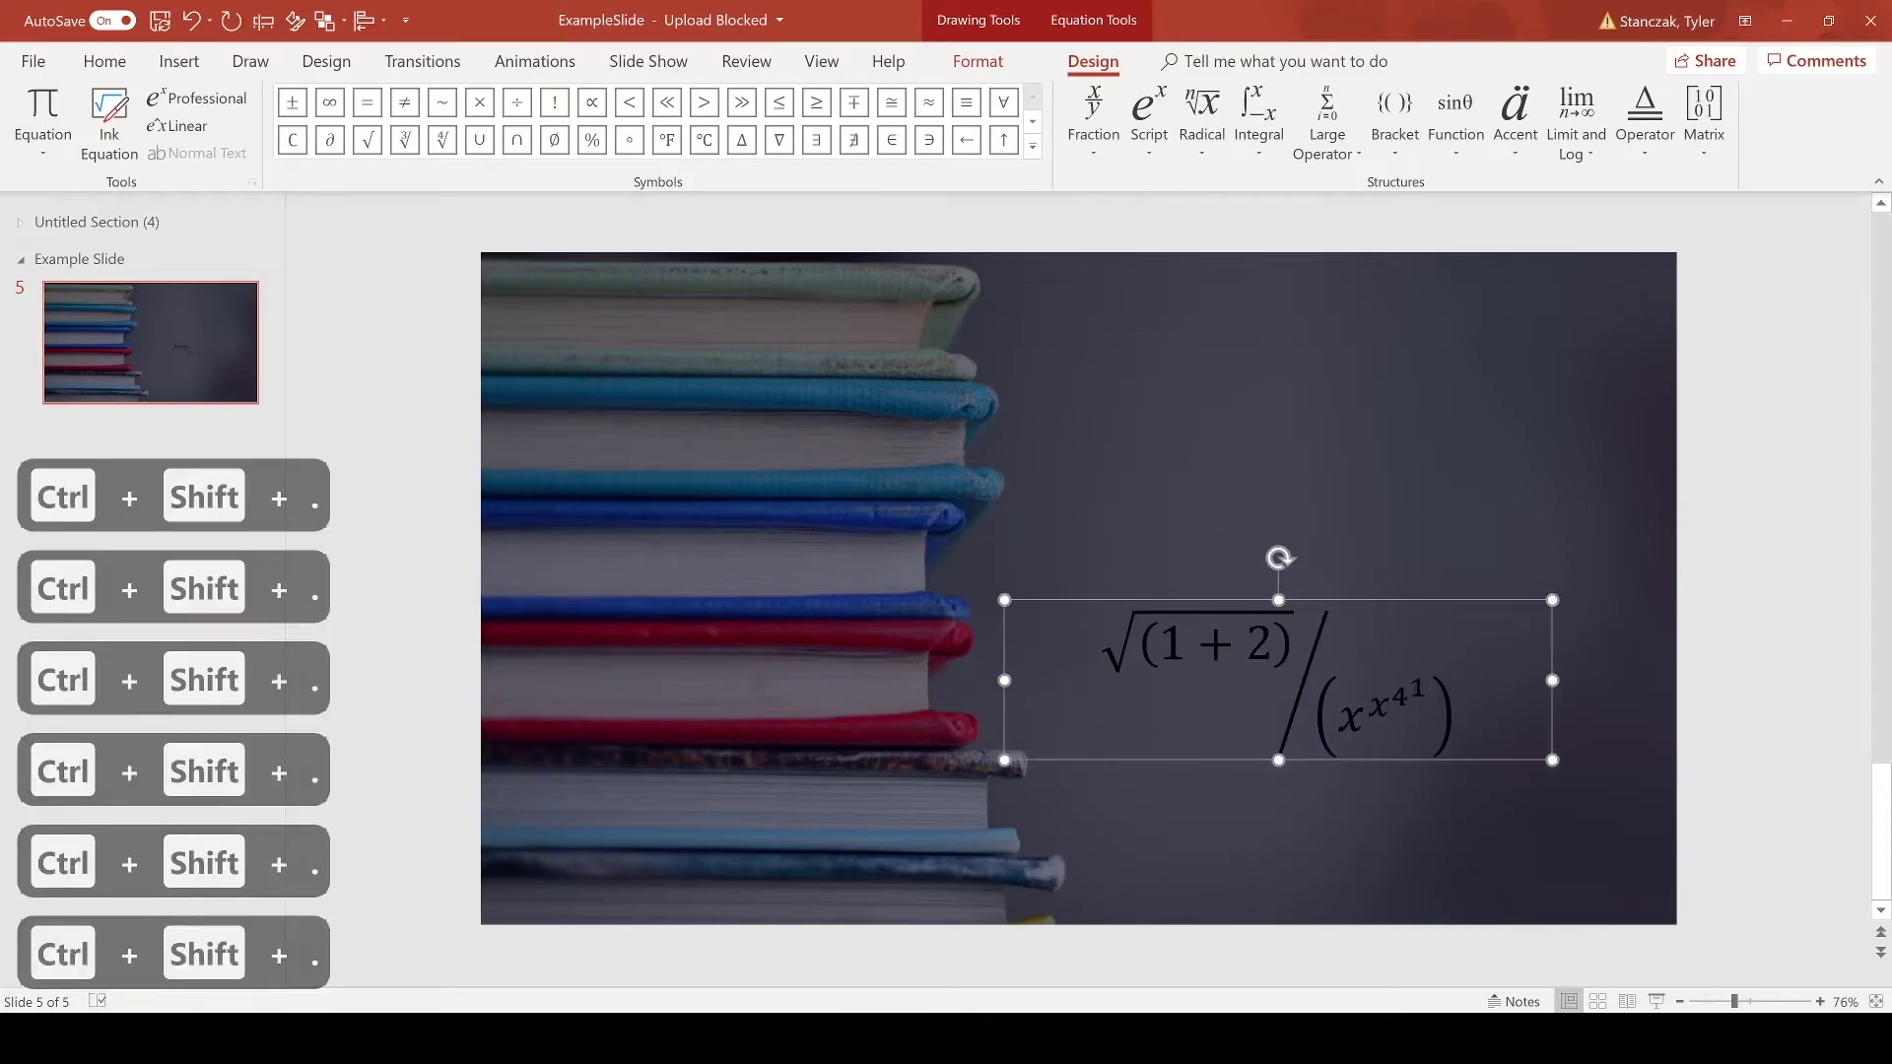
pyautogui.click(109, 63)
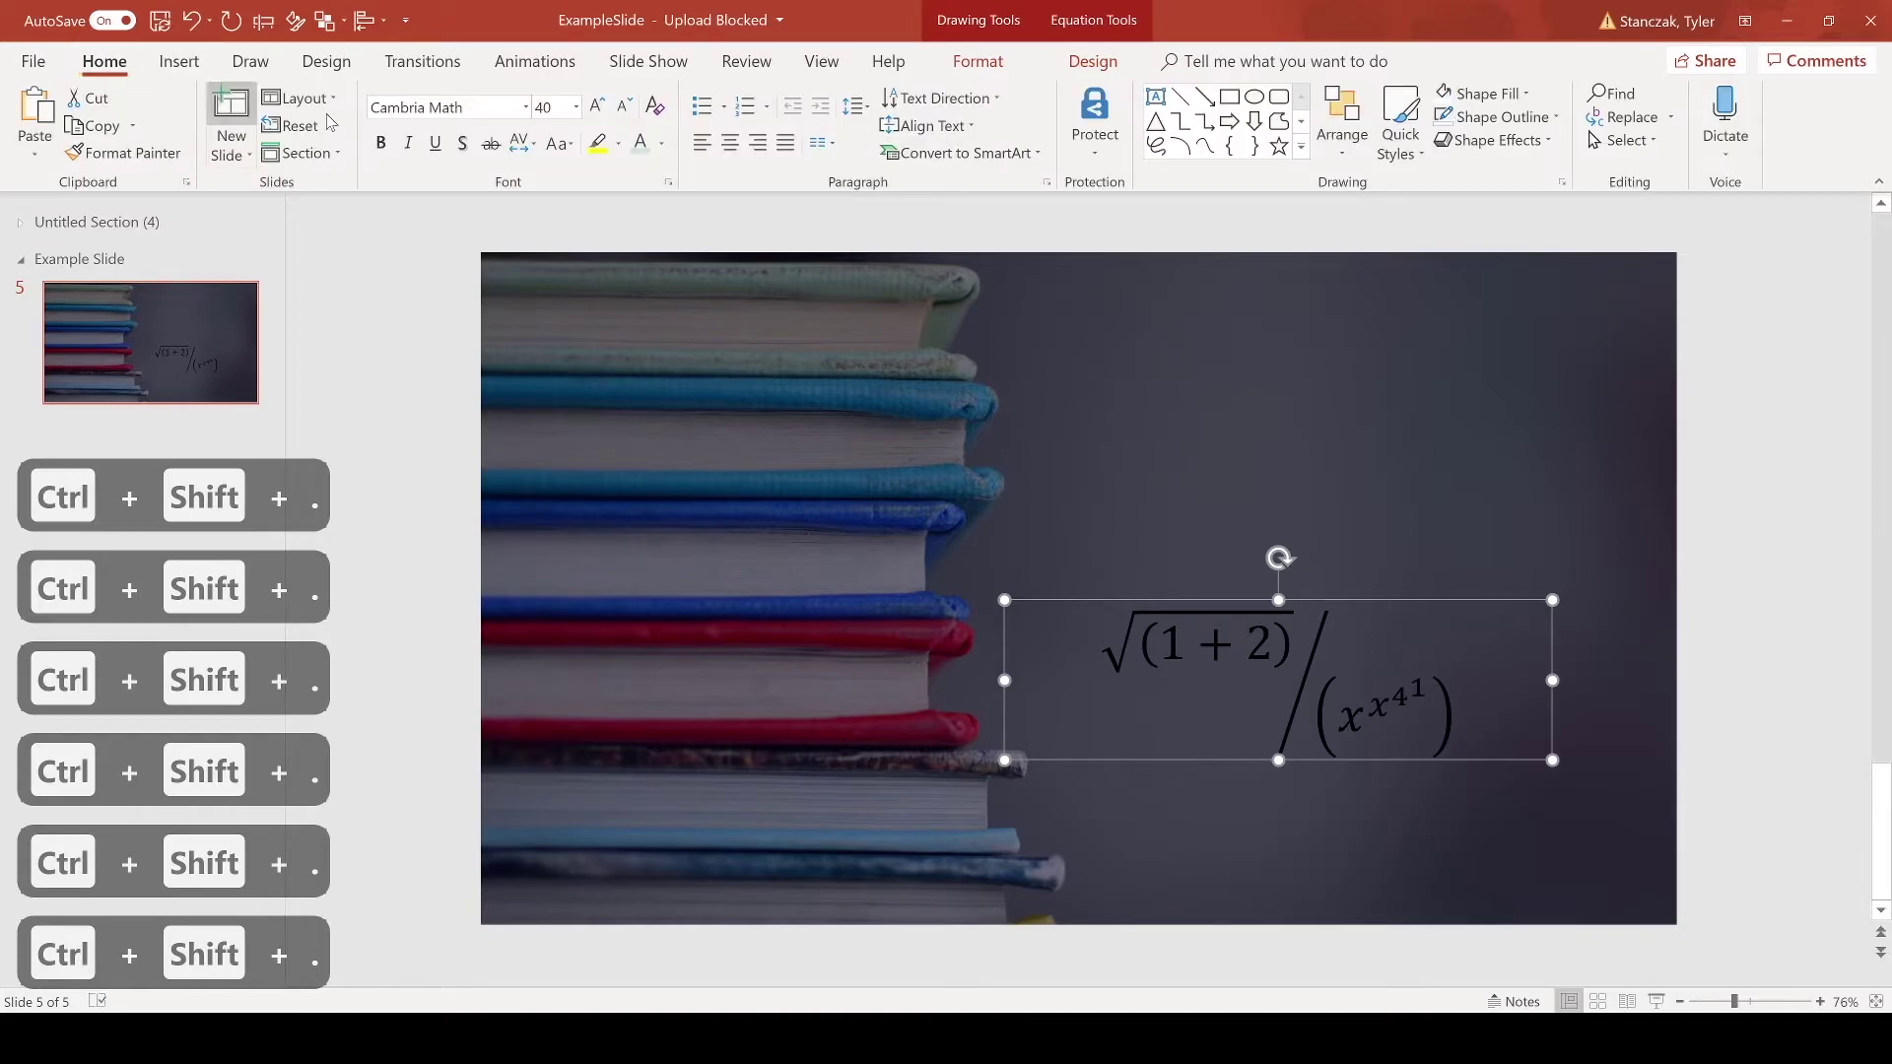
pyautogui.click(663, 144)
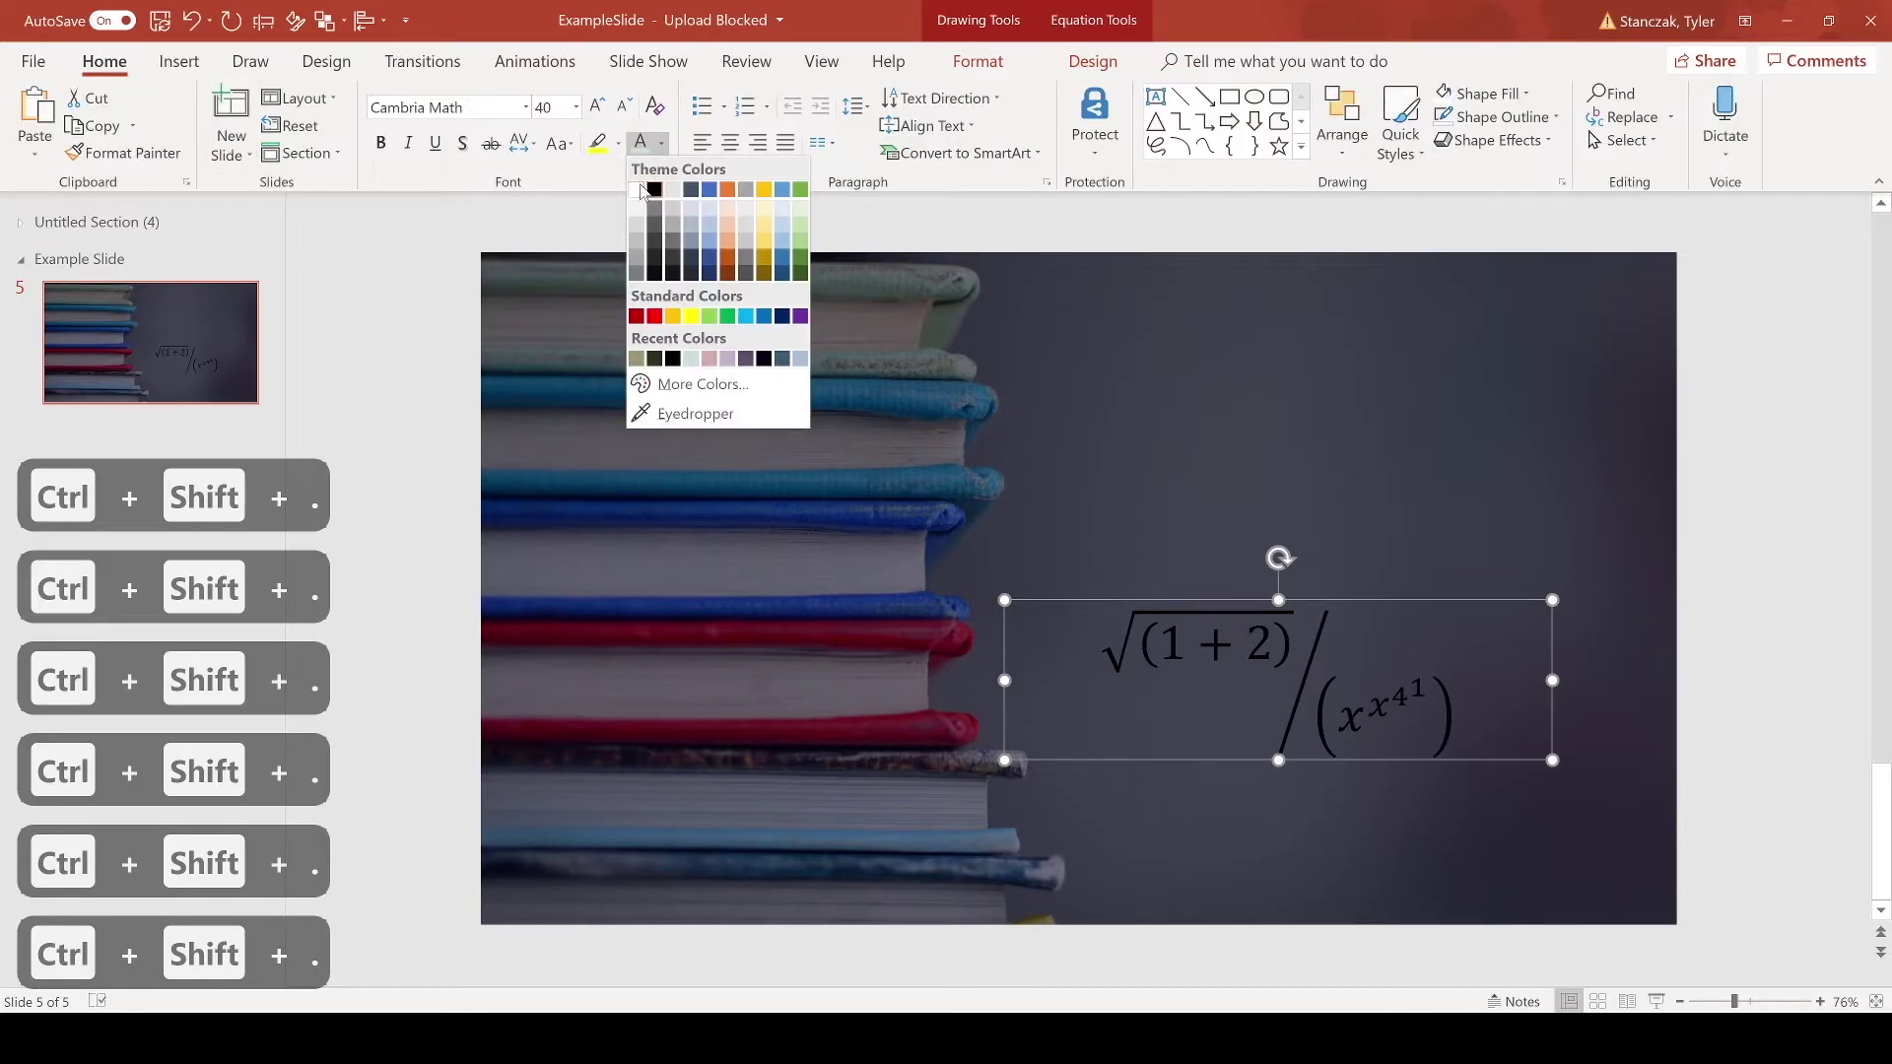
pyautogui.click(638, 190)
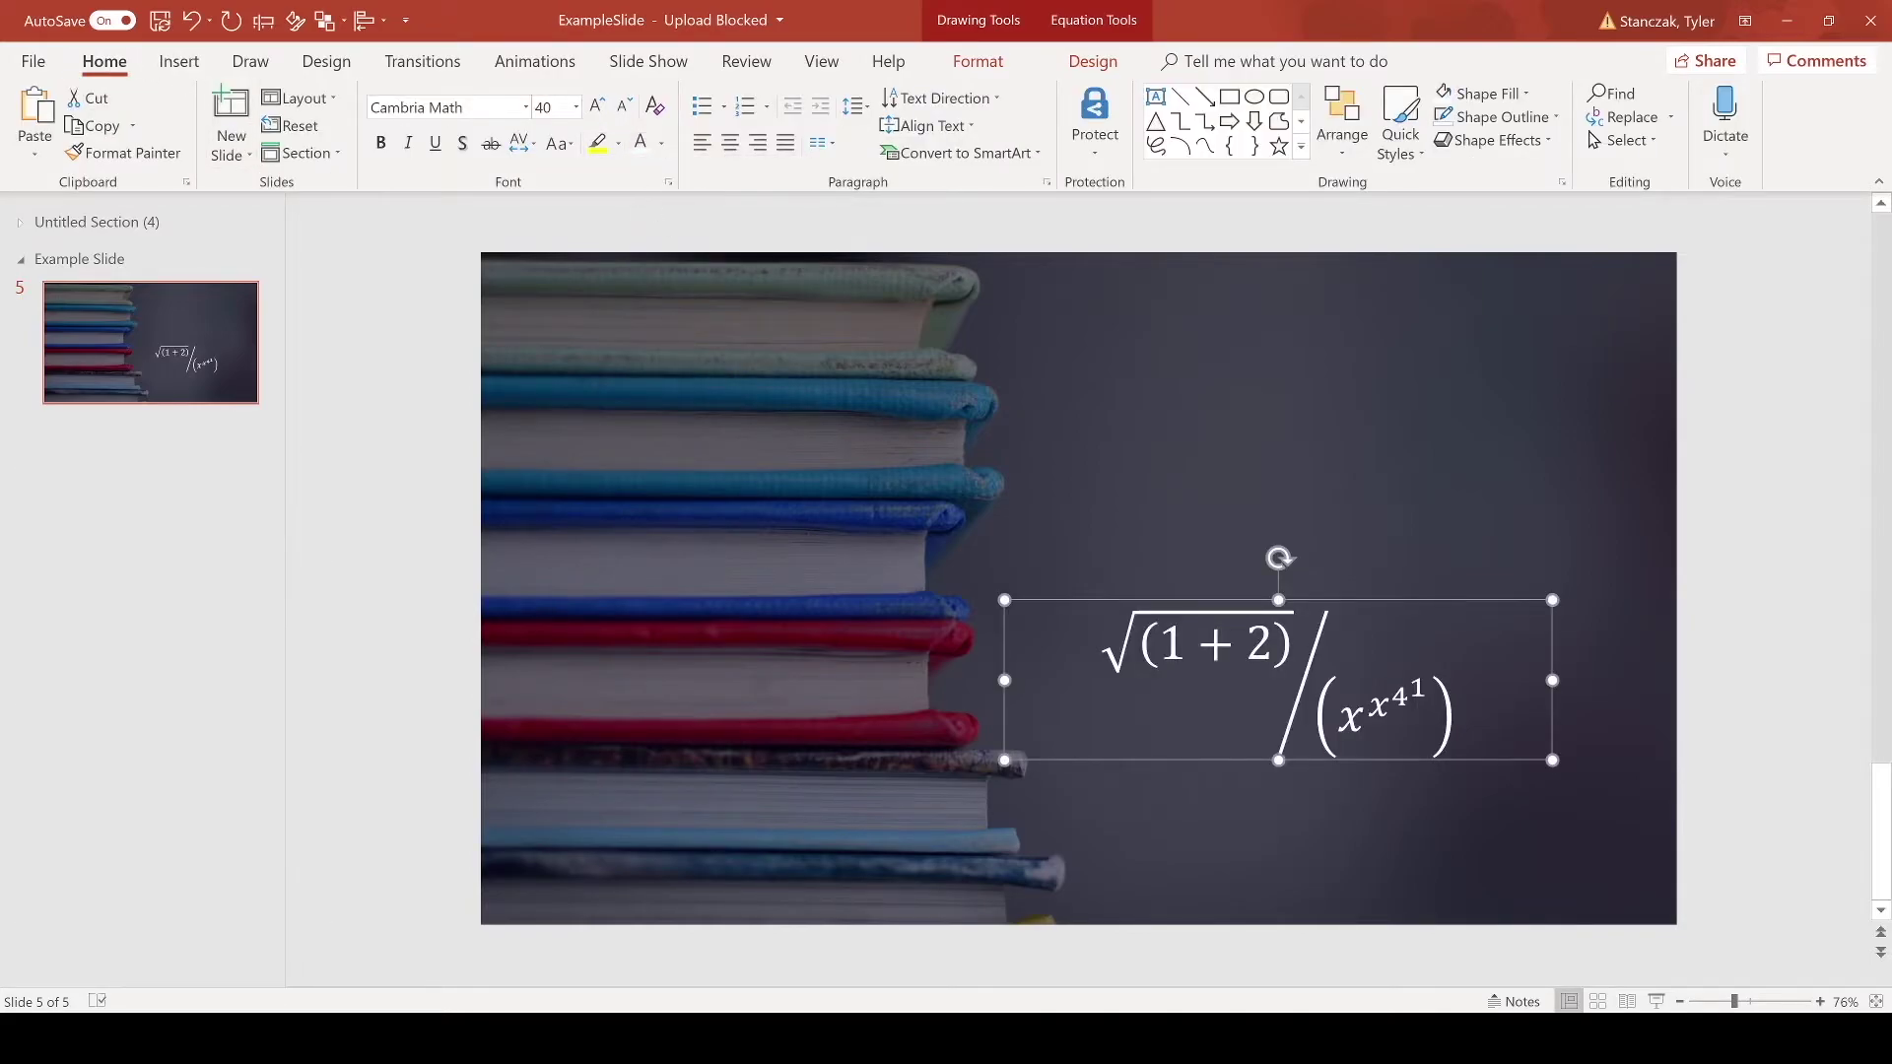
pyautogui.press('BackSpace')
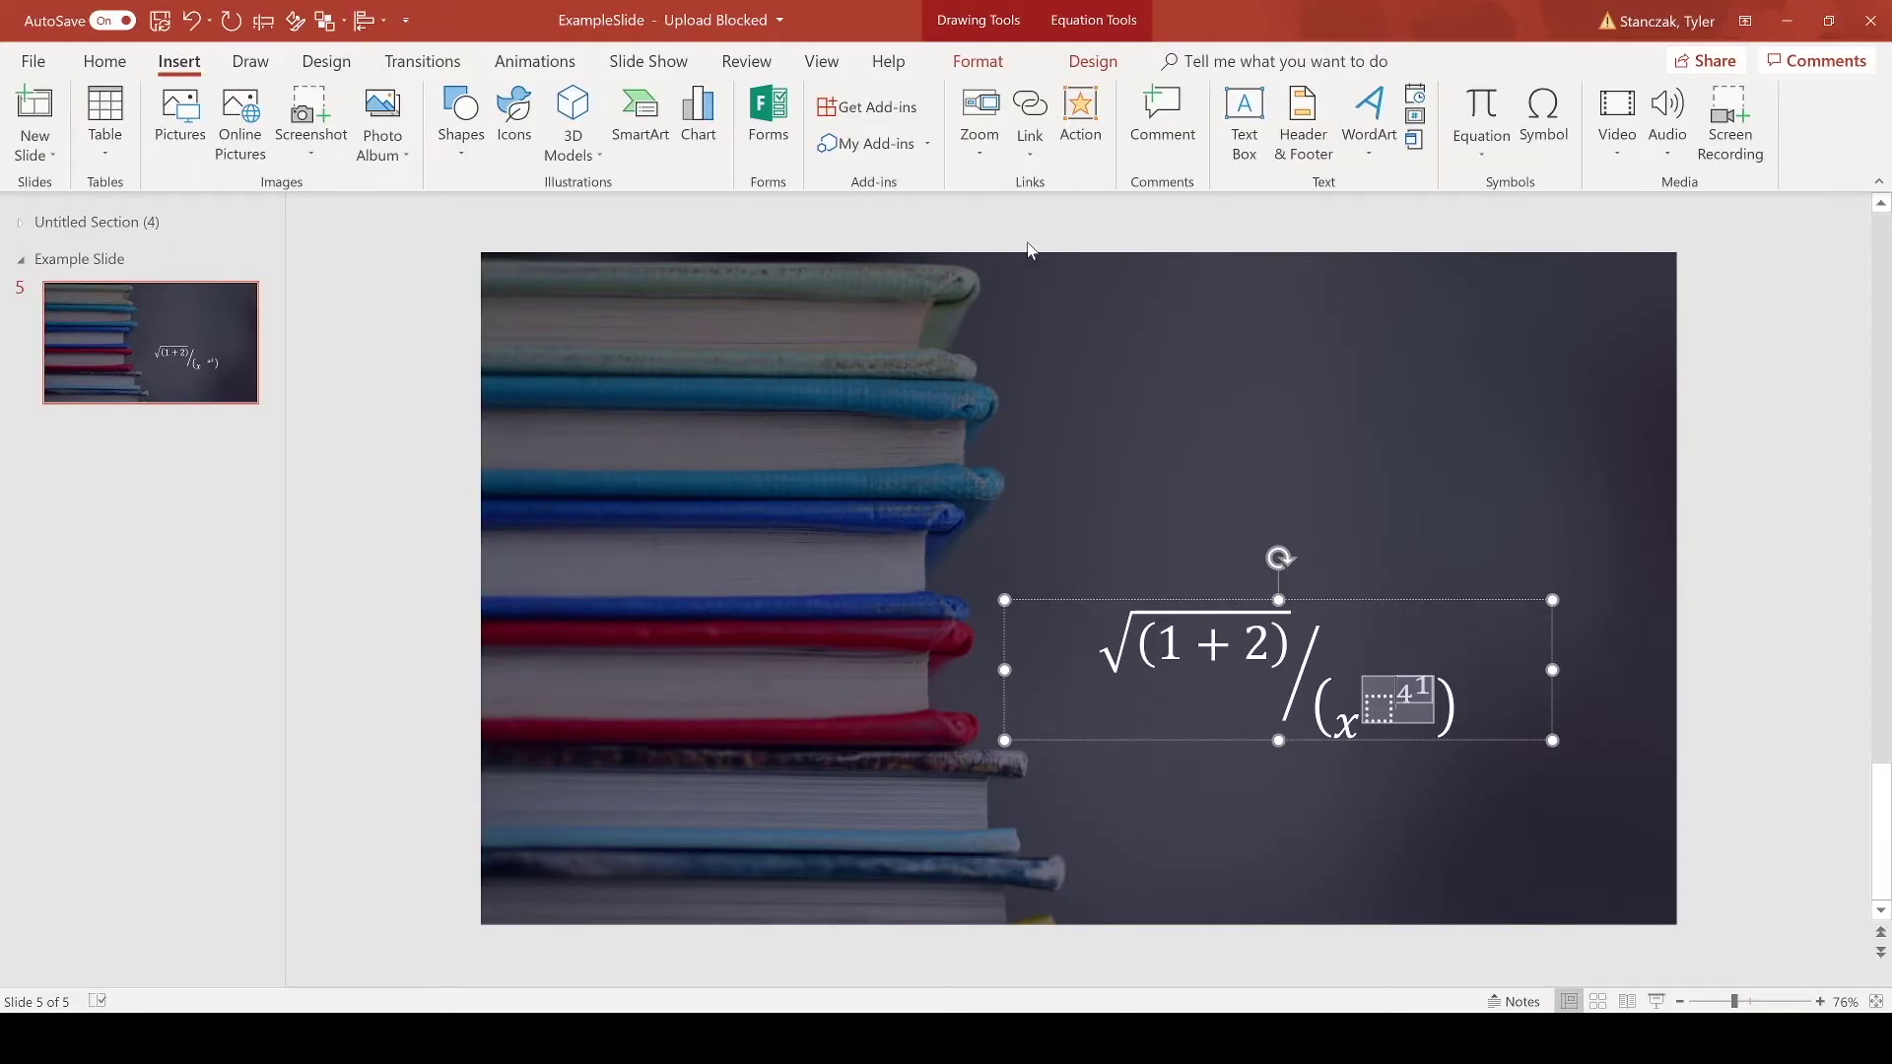
# Reopen the built-in equation gallery from the Insert tab's Equation arrow.
pyautogui.click(1508, 146)
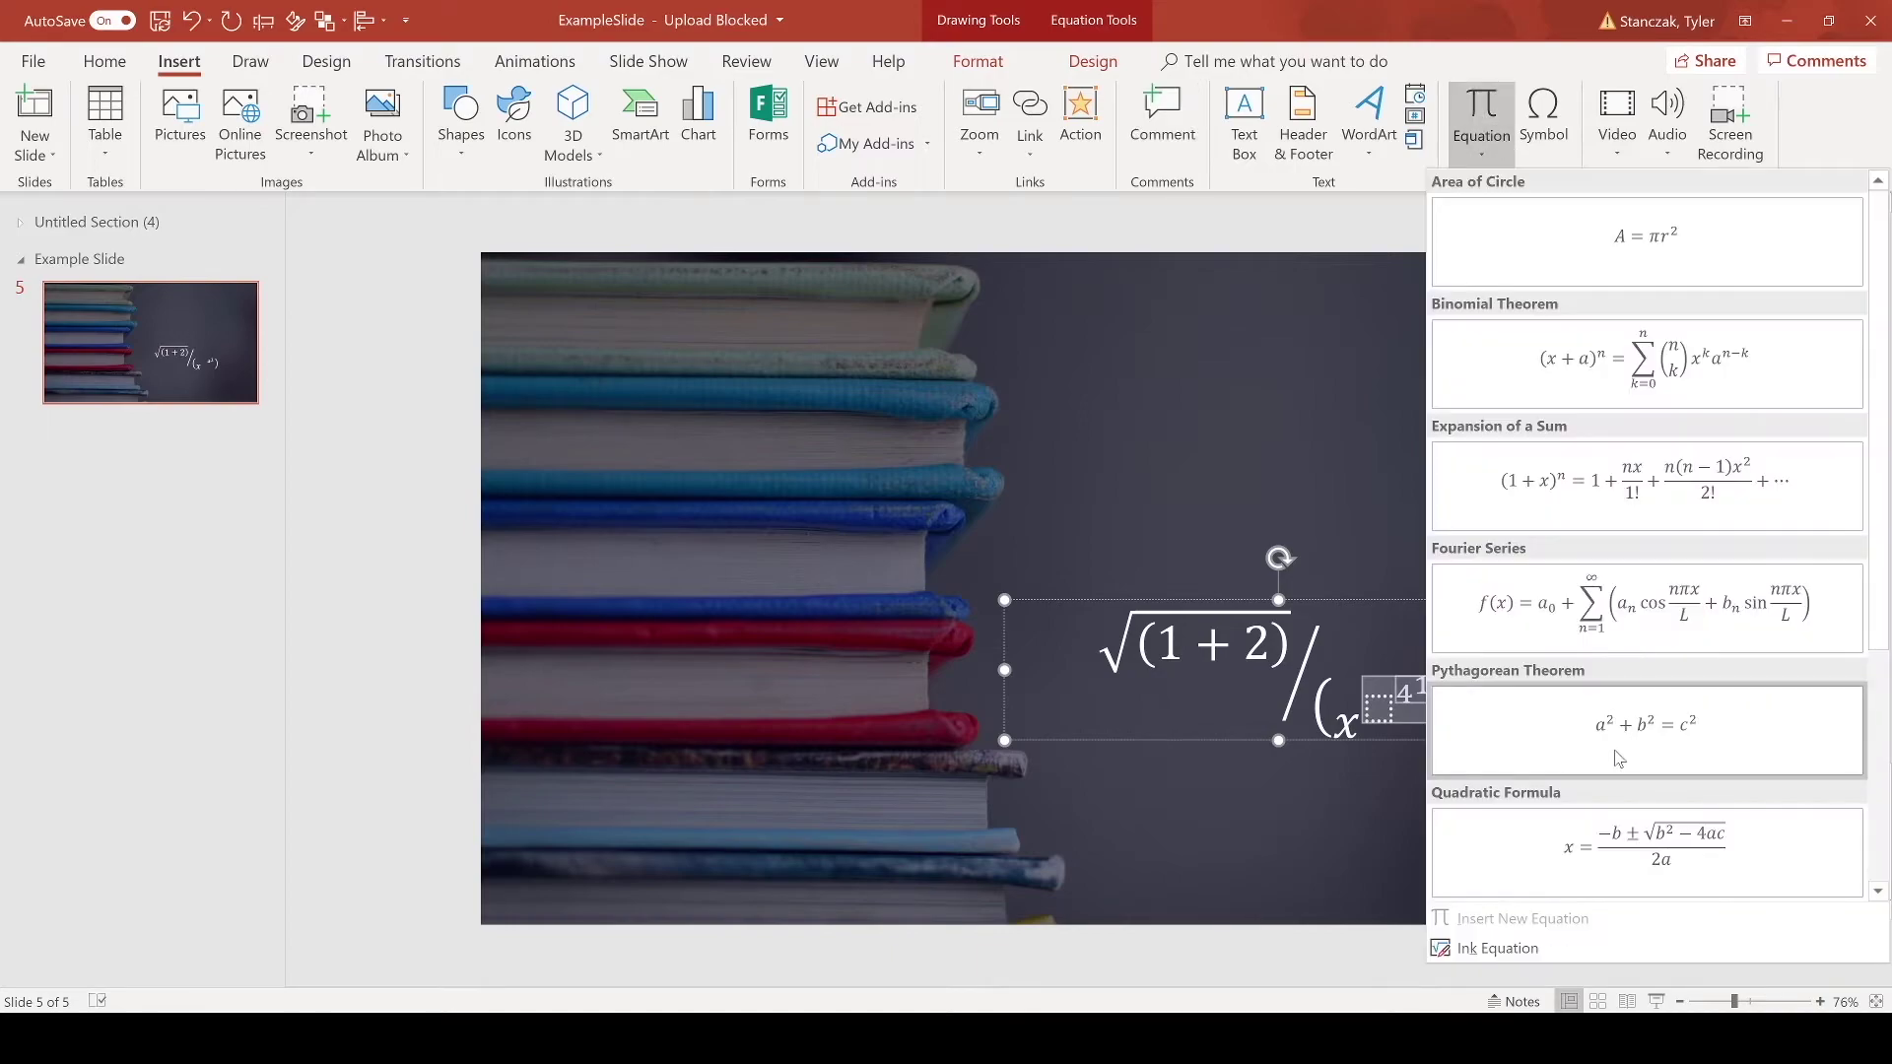